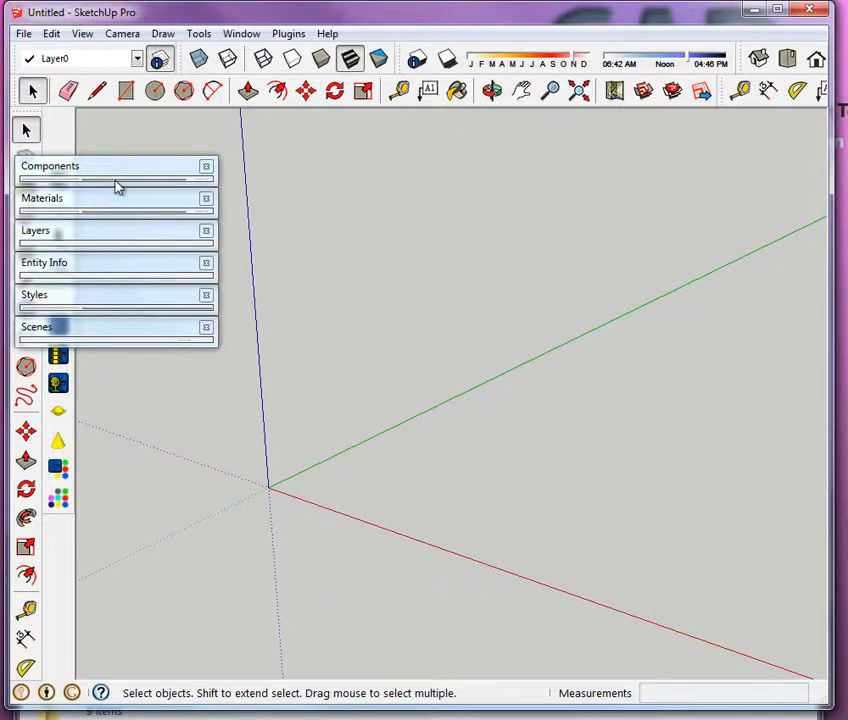
Move the stacked dialogs clear of the axes origin, expand the layer list and add a layer named $xref
drag(121, 178, 670, 150)
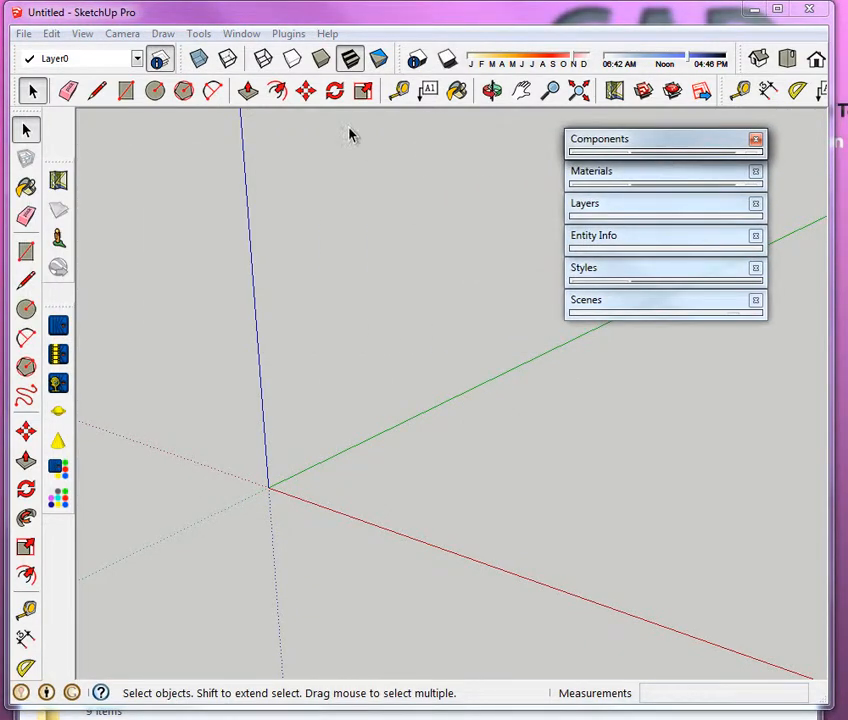
click(243, 35)
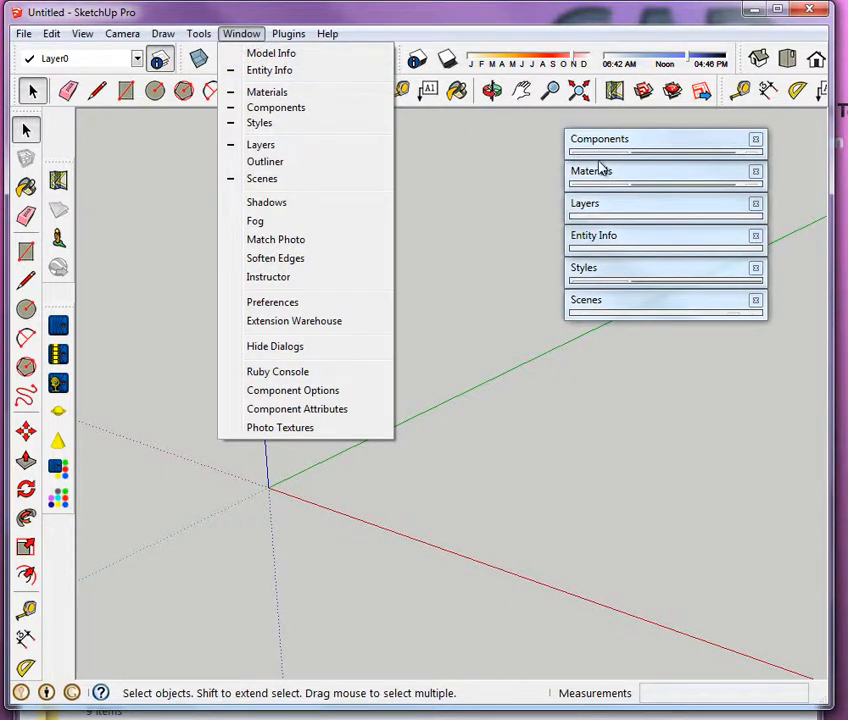
click(640, 205)
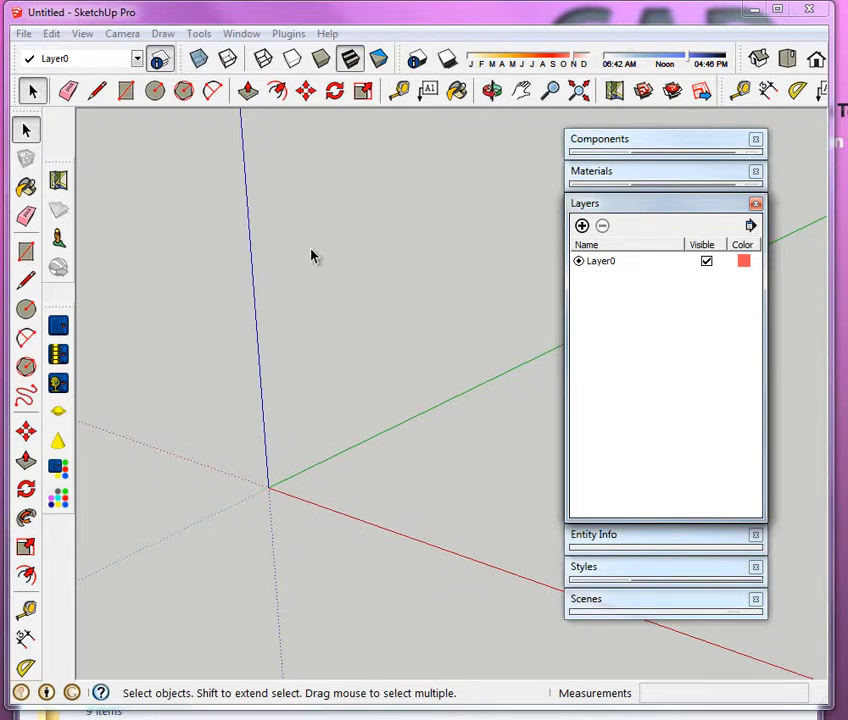
click(582, 226)
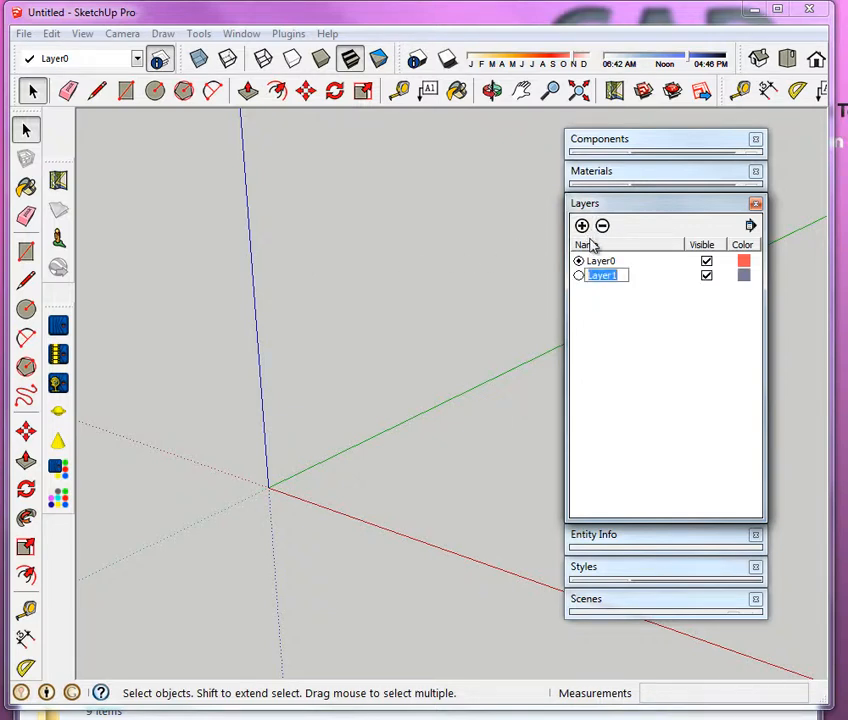
text($xref)
key(Return)
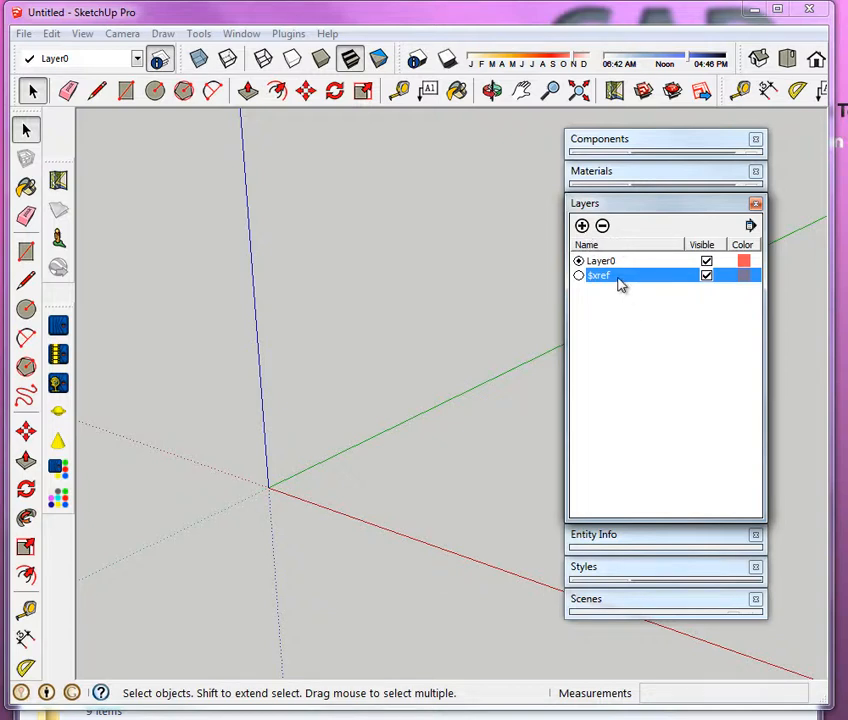
Rename the $xref layer as $dwg and make it the active layer
double_click(607, 277)
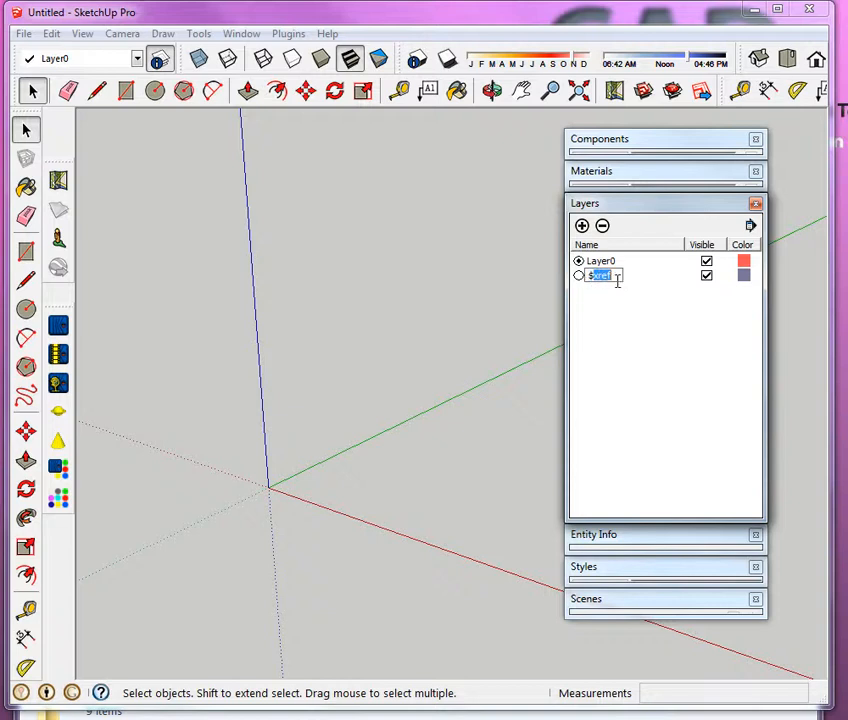
text($dwg)
click(600, 326)
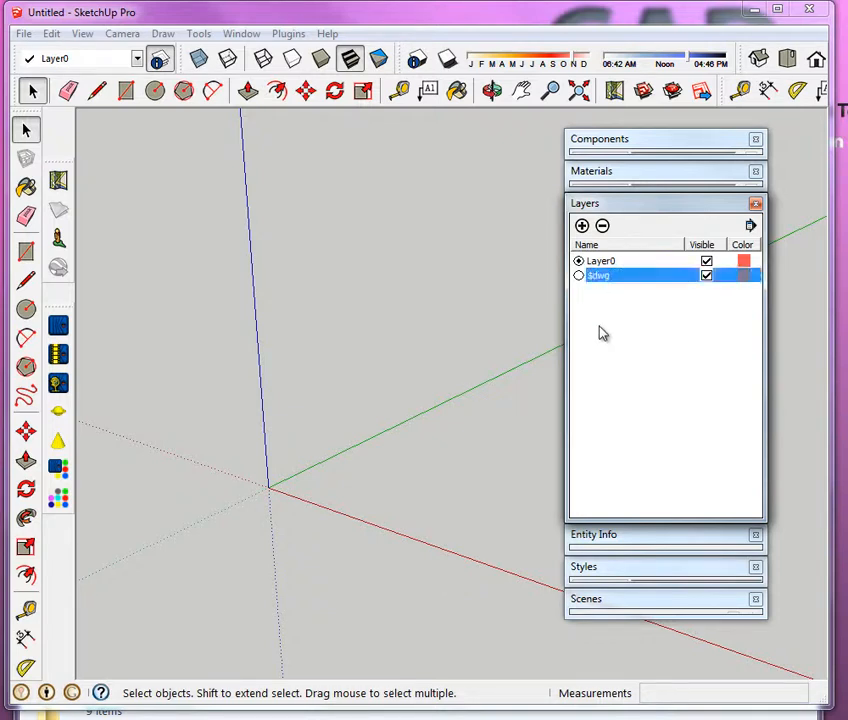
click(579, 276)
Start an import from the "DC - 8 Modeling from a DWG" folder with the file type set to AutoCAD Files (*.dwg, *.dxf)
click(23, 33)
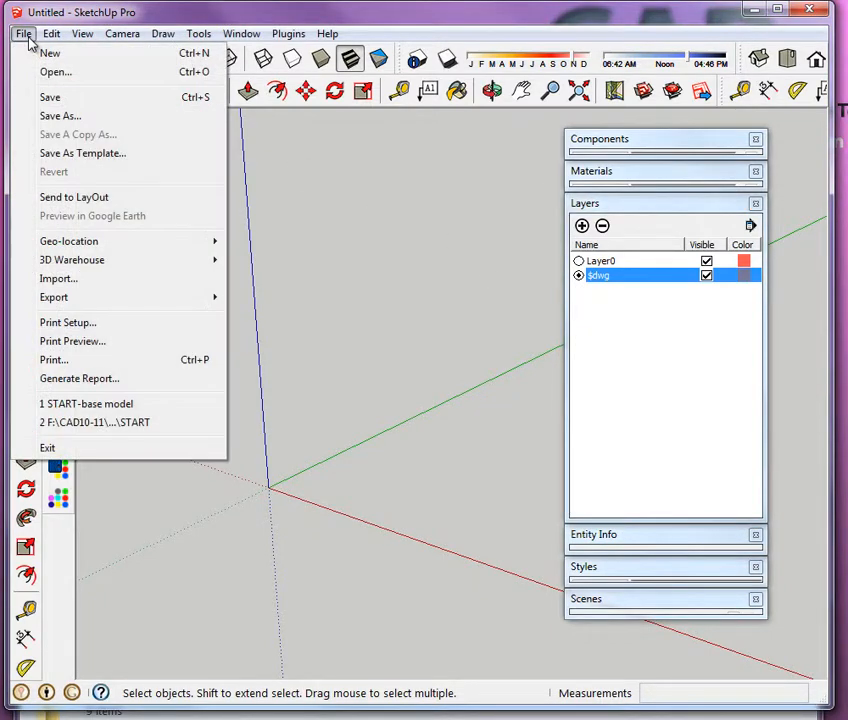
click(97, 286)
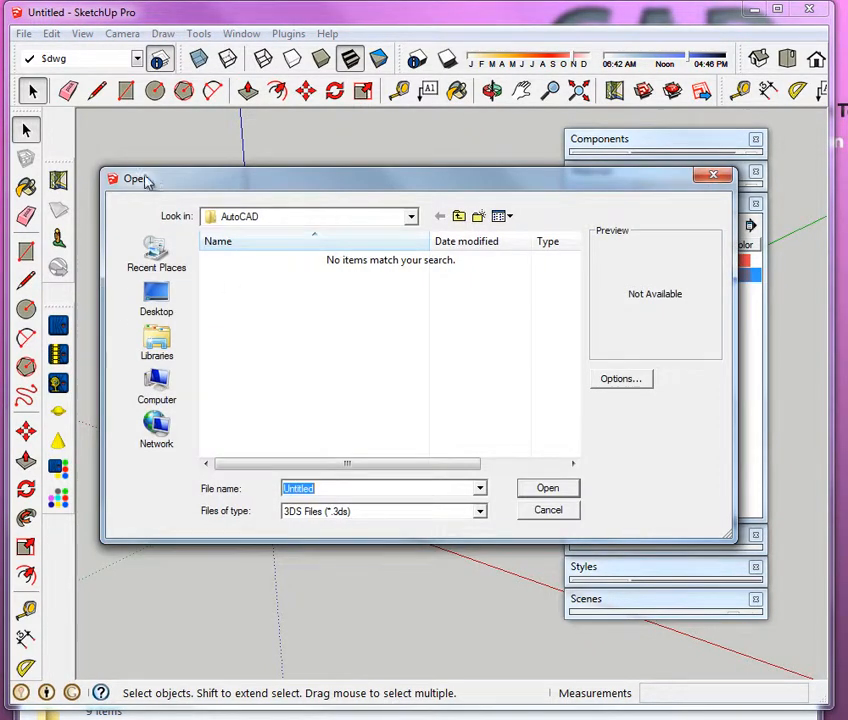
click(411, 217)
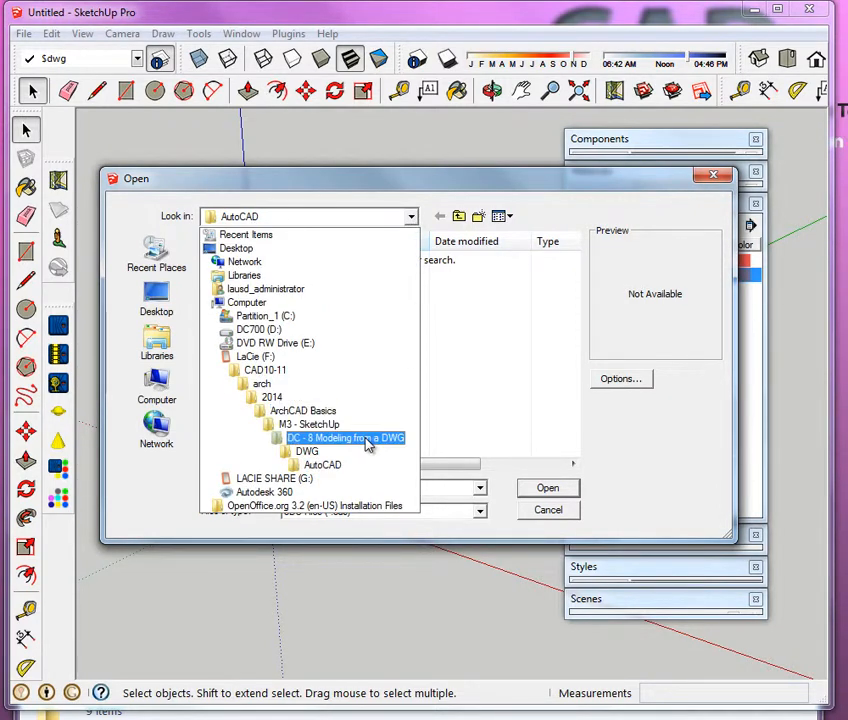
click(362, 439)
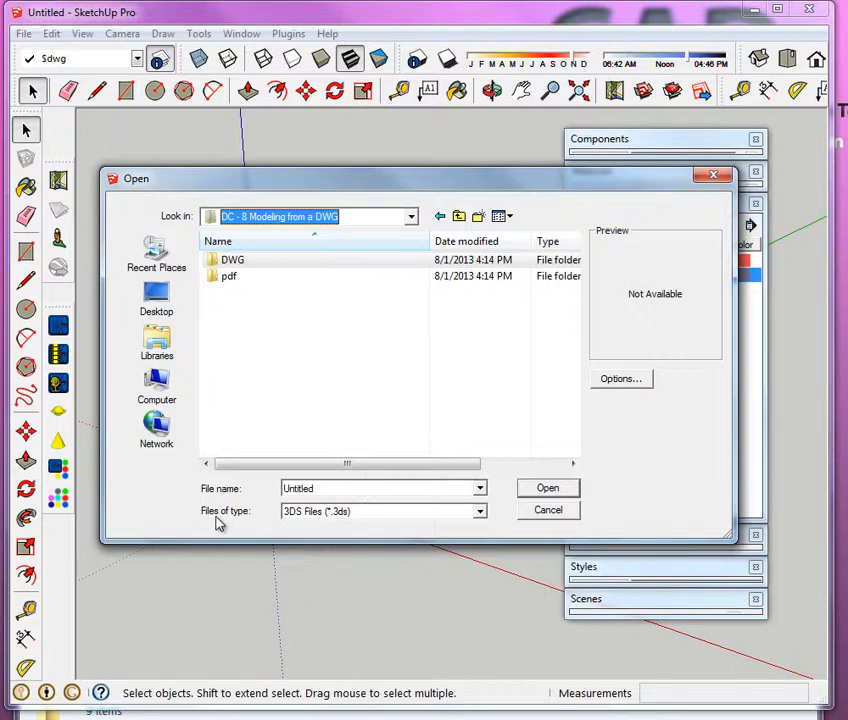
click(302, 514)
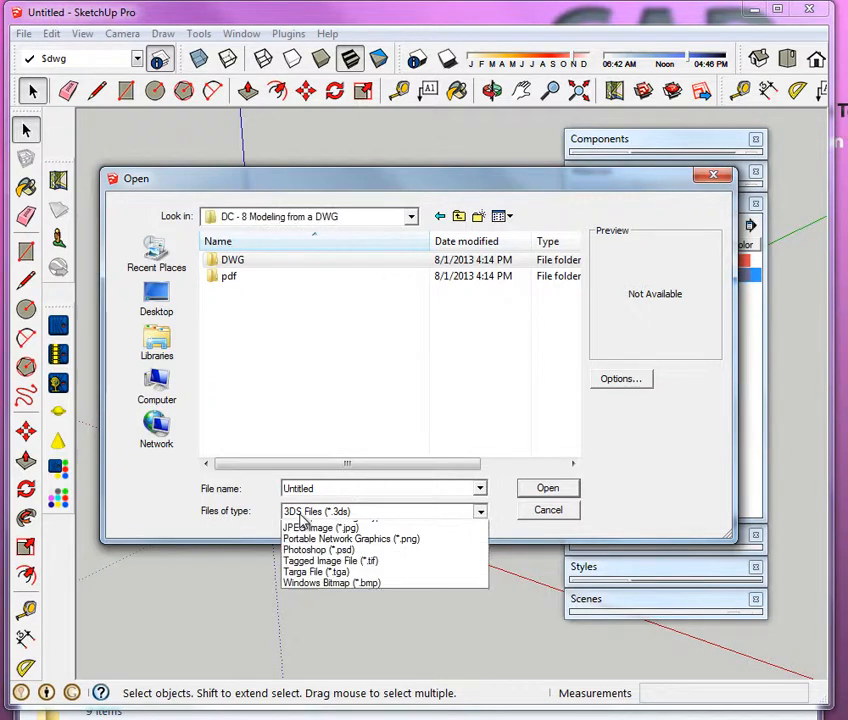
click(341, 541)
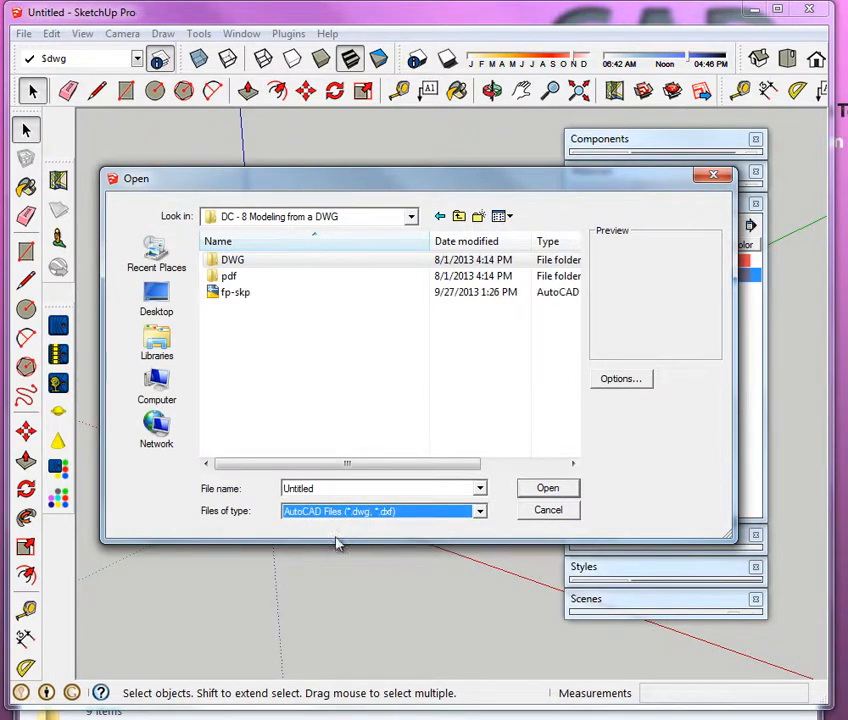
Import the fp-skp drawing, accepting the DWG options with units in inches and the drawing origin preserved, and dismiss the import results
click(228, 300)
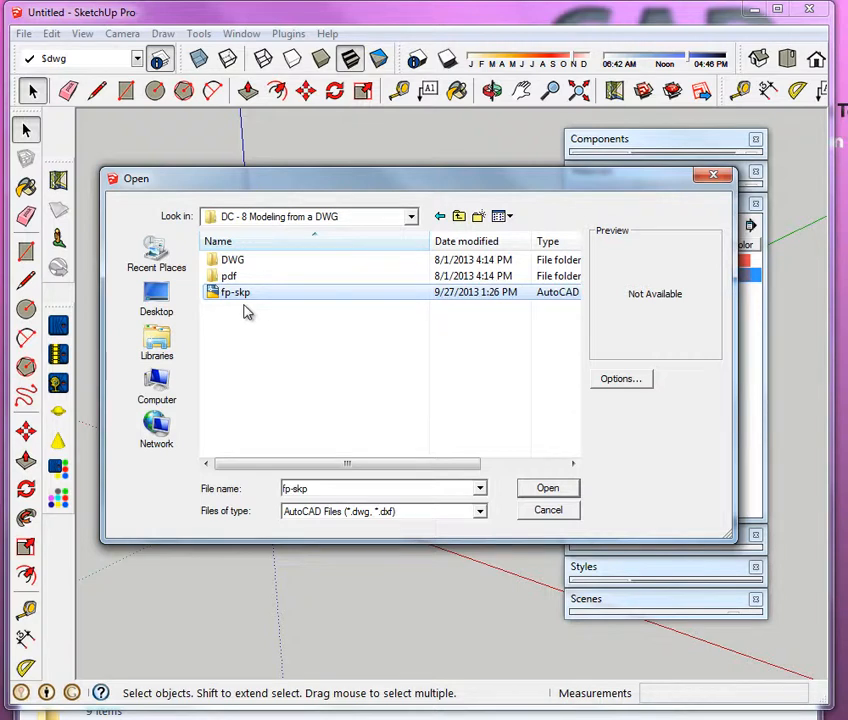
click(622, 384)
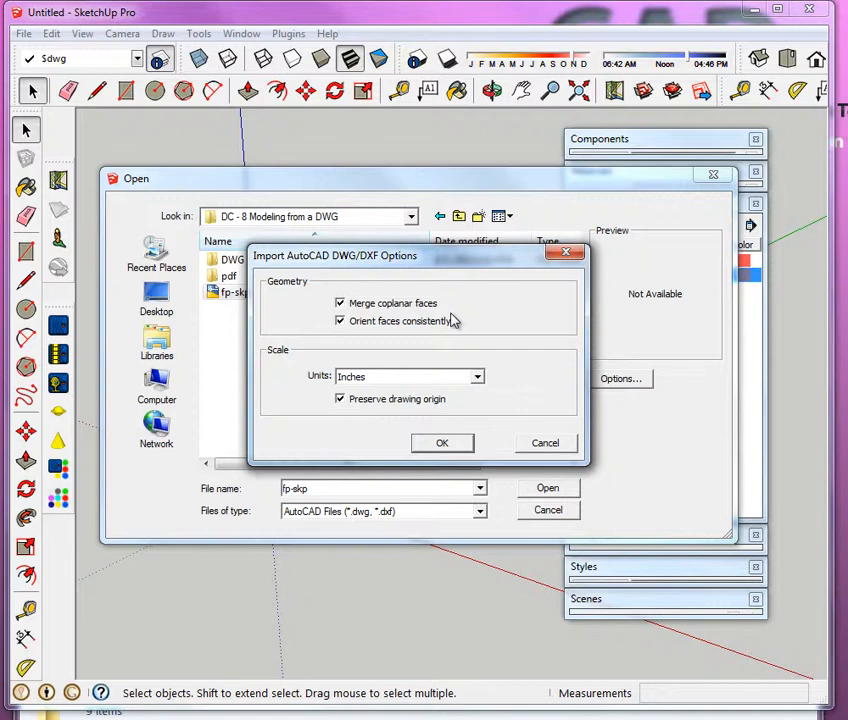
click(441, 443)
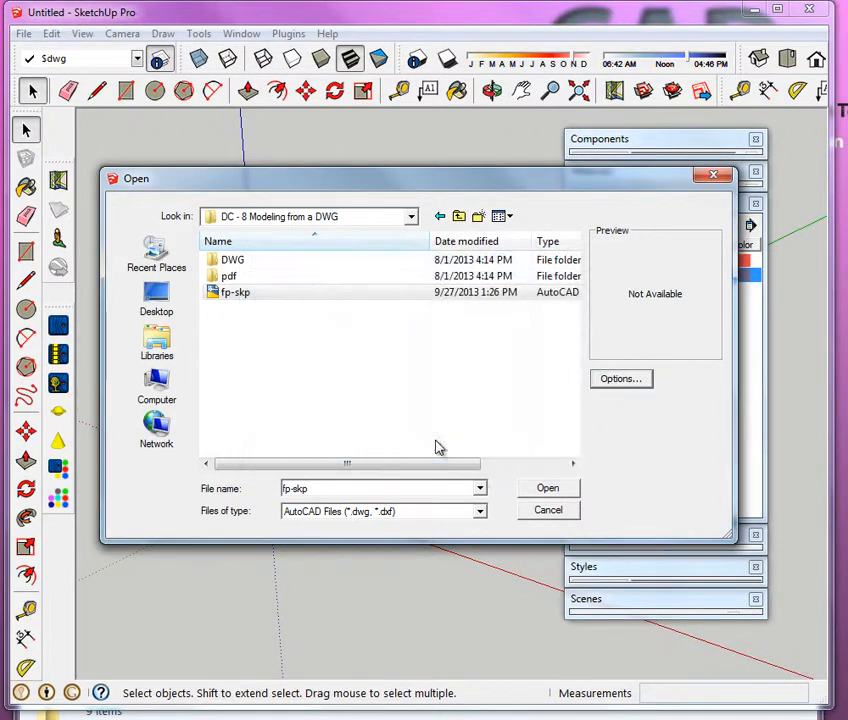
click(566, 490)
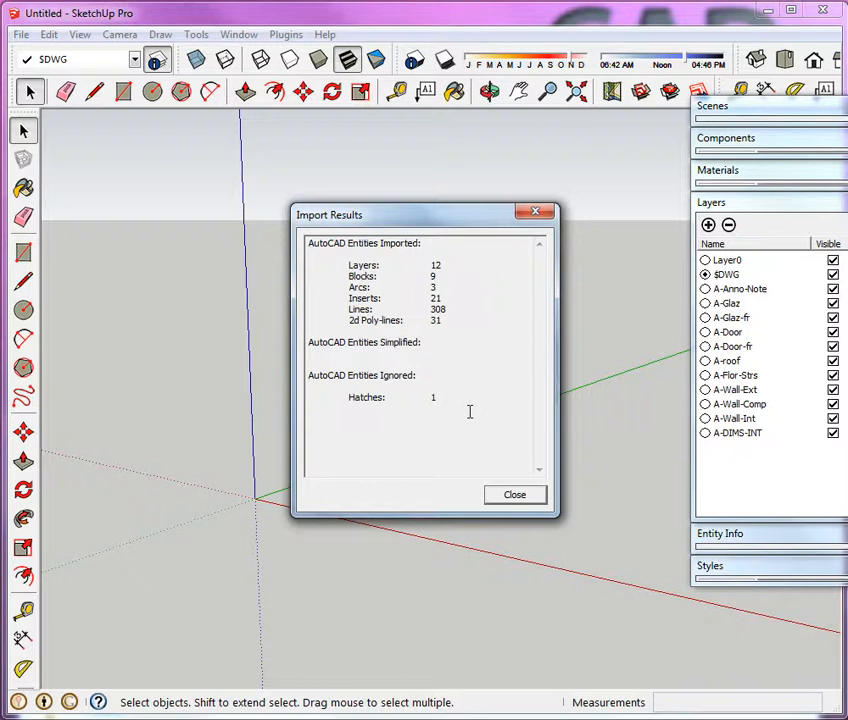
click(508, 496)
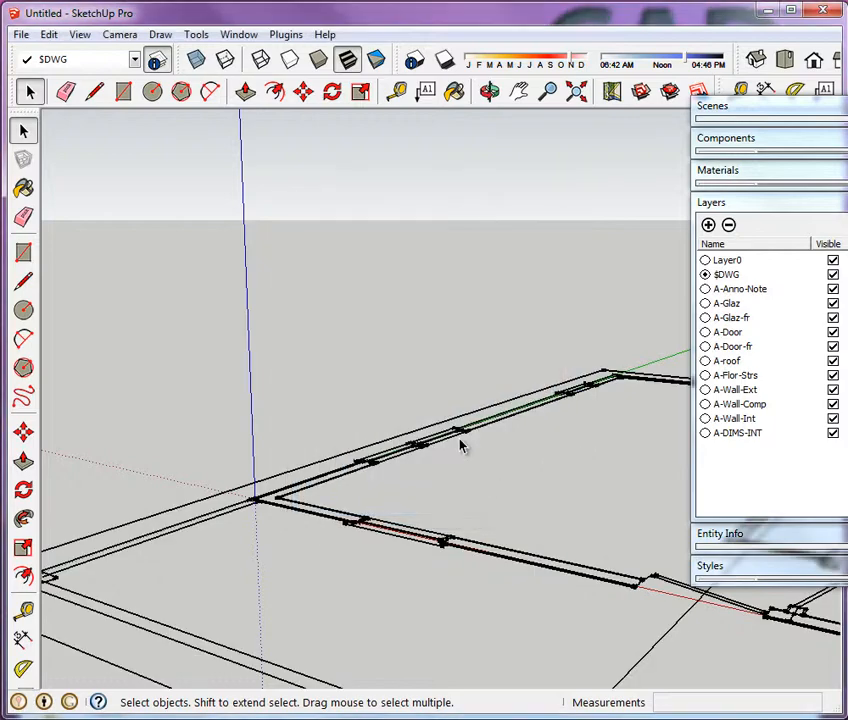
Examine the imported floor plan from above and check which layers its porch and interior wall lines belong to
scroll(441, 343, down, 5)
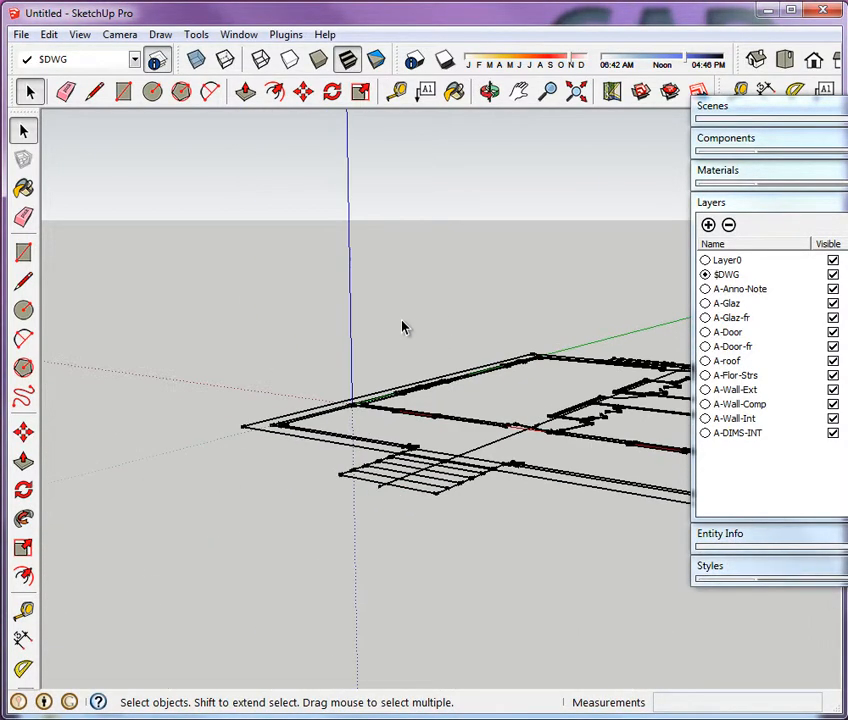
middle_drag(401, 326, 214, 398)
scroll(214, 375, down, 5)
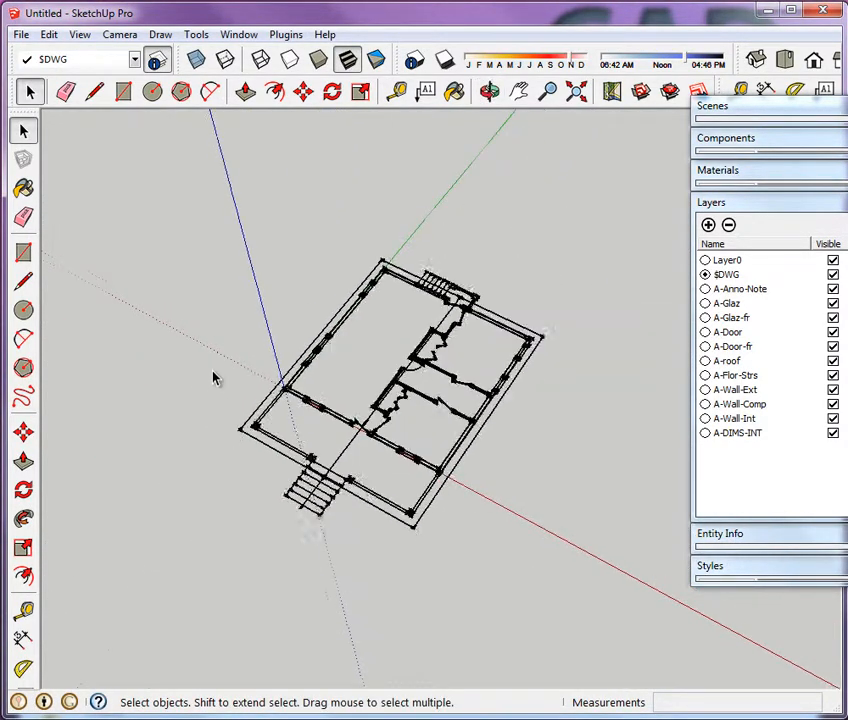
scroll(214, 375, up, 2)
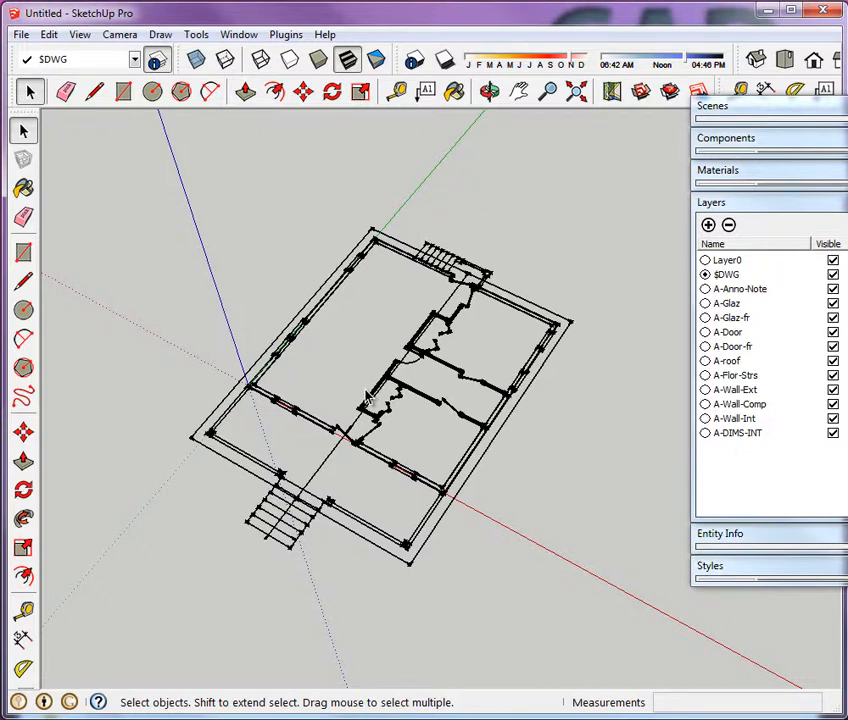
scroll(377, 432, up, 2)
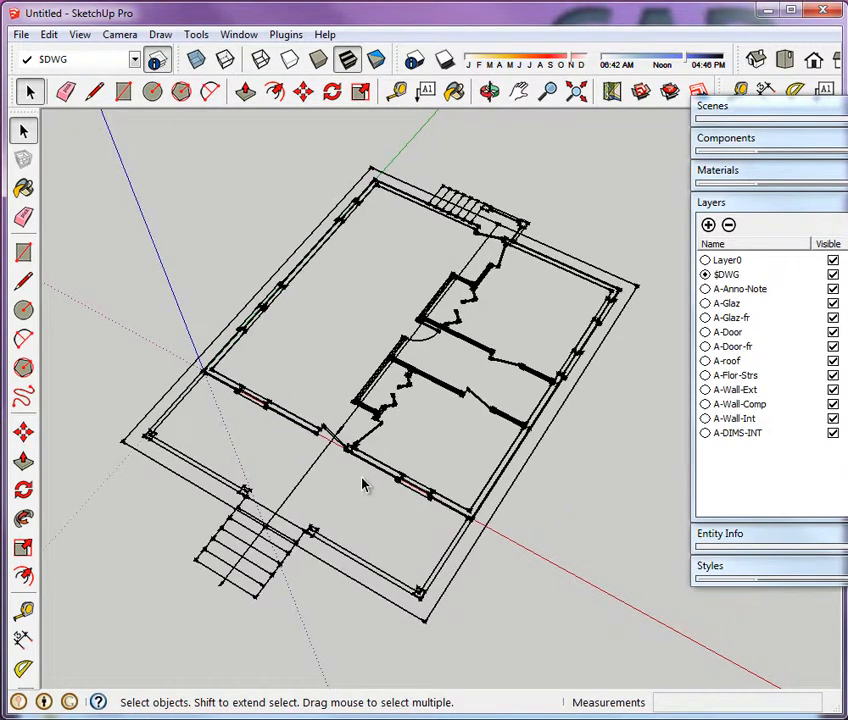
click(346, 551)
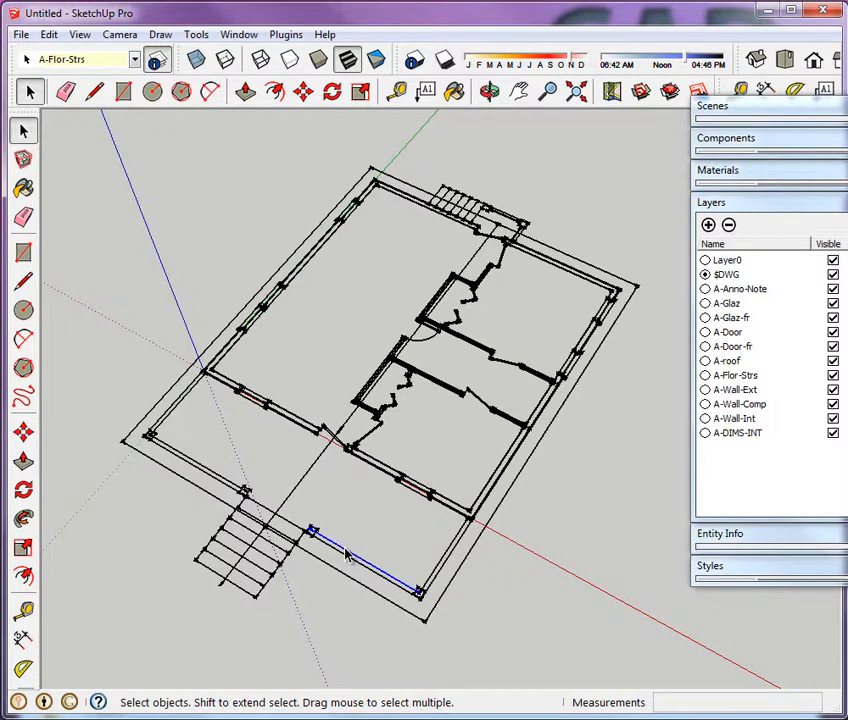
click(372, 385)
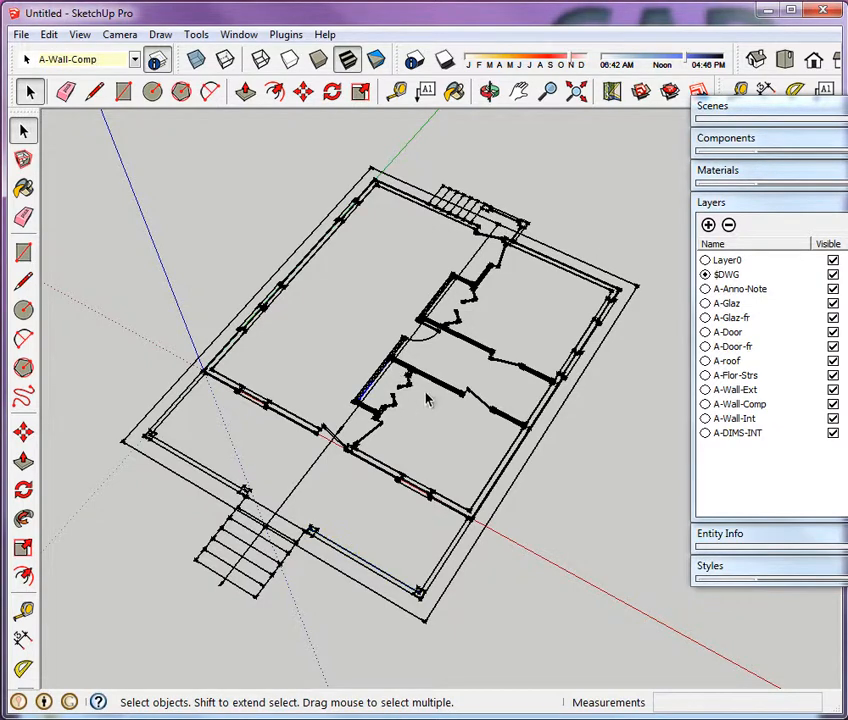
click(440, 384)
scroll(480, 395, up, 5)
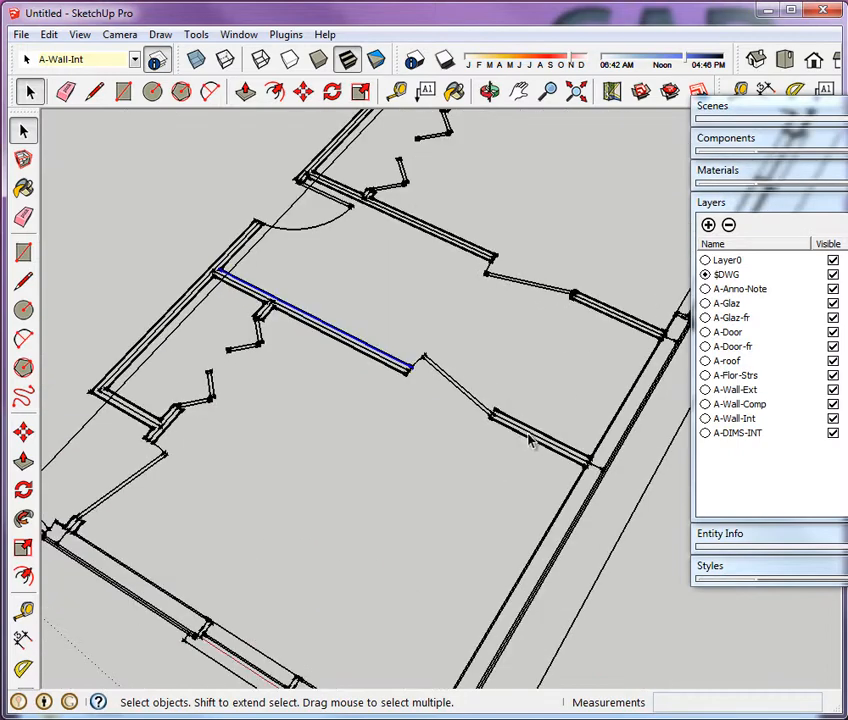
click(538, 447)
scroll(575, 455, up, 3)
scroll(571, 394, down, 8)
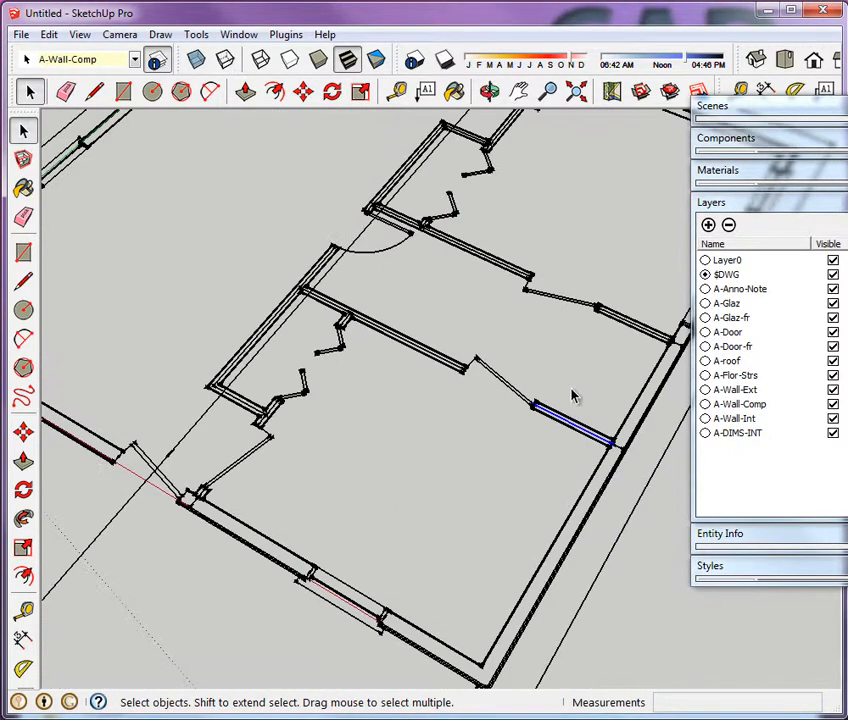
scroll(437, 400, down, 2)
click(540, 215)
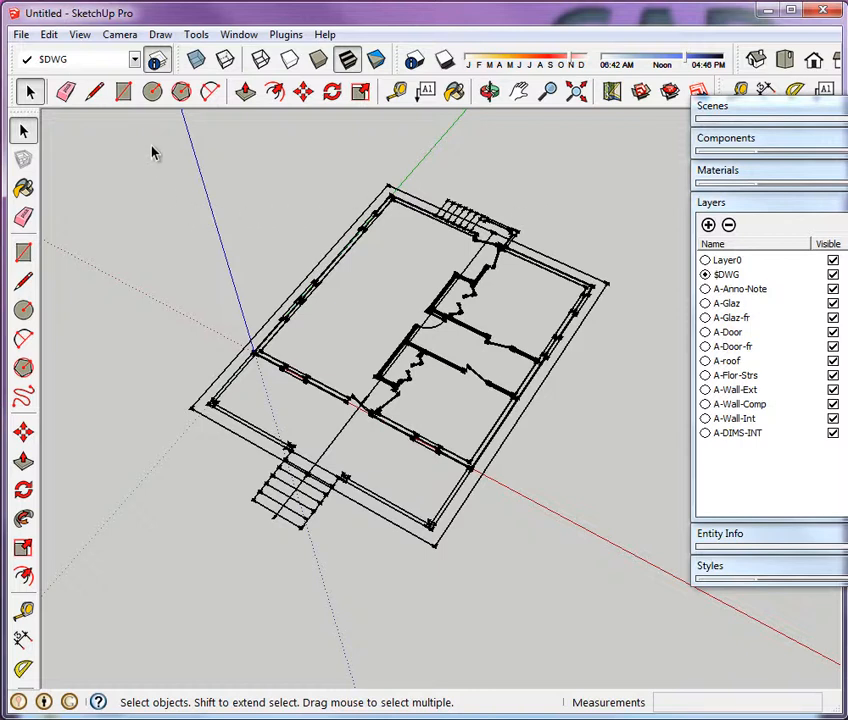
Make the entire imported floor plan into a component named dwg, replacing the selection with the component
drag(103, 133, 655, 641)
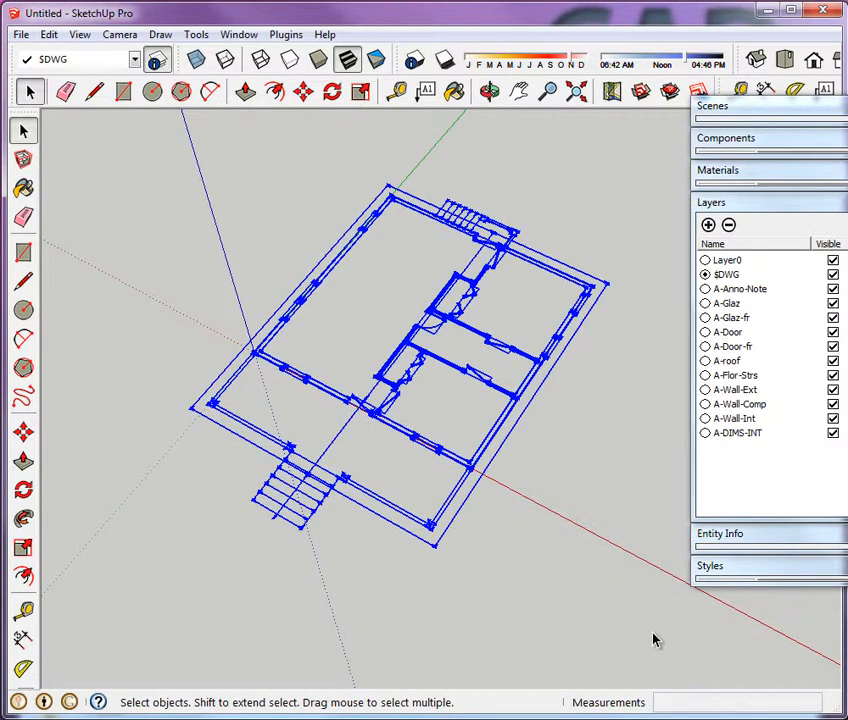
right_click(435, 531)
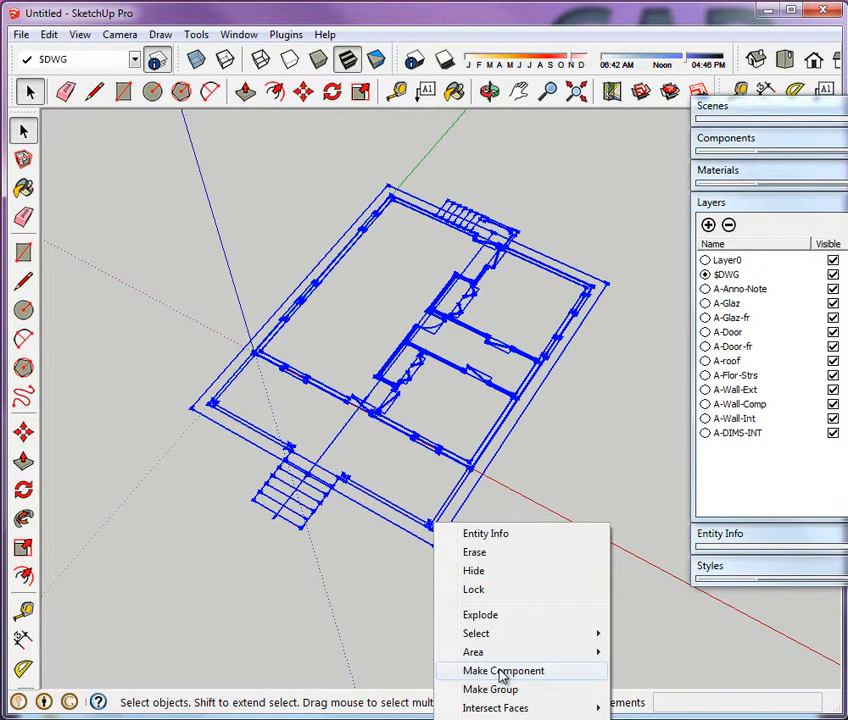
click(503, 671)
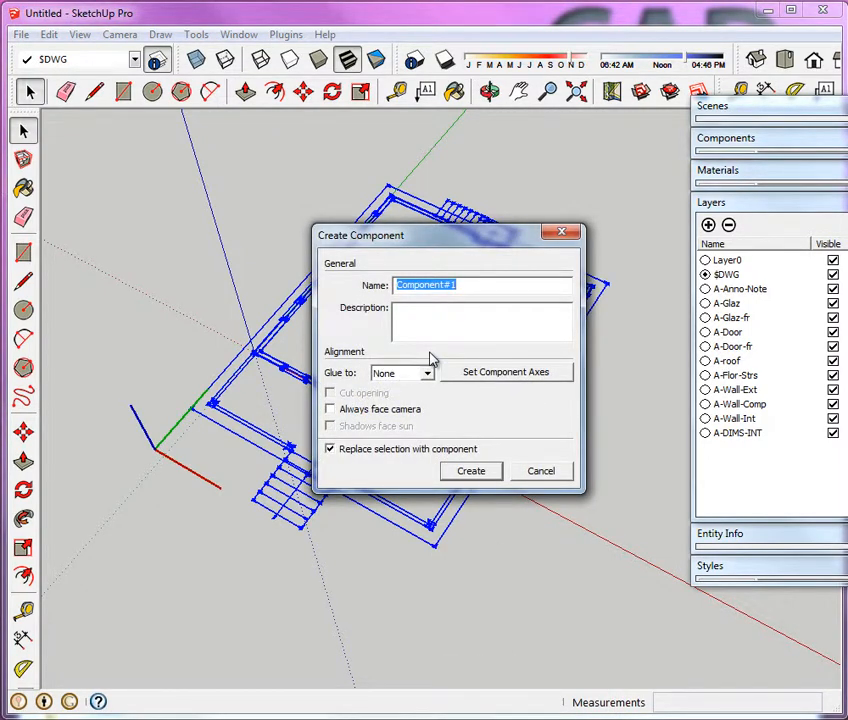
text(dwg)
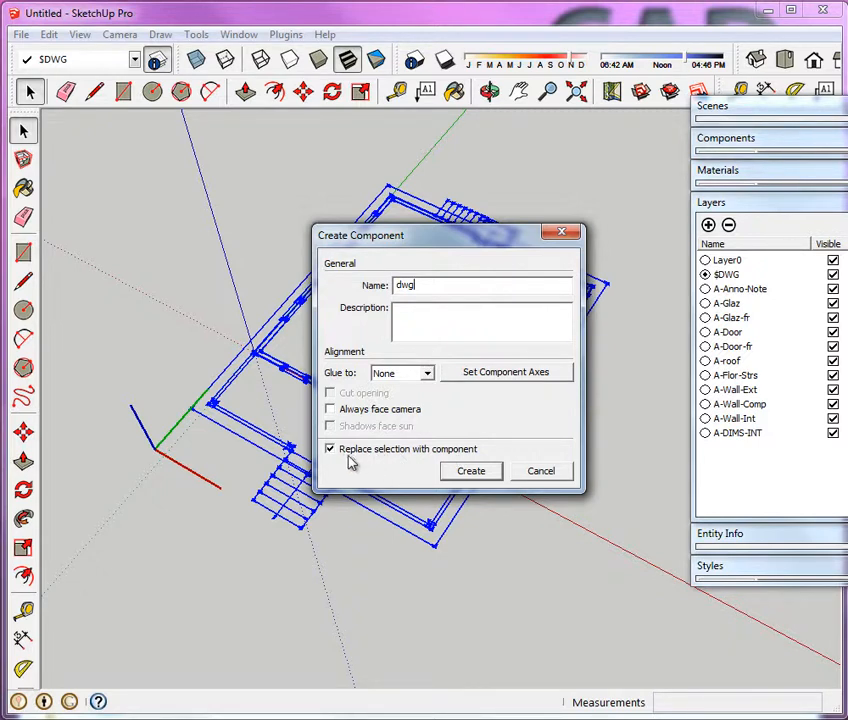
click(465, 472)
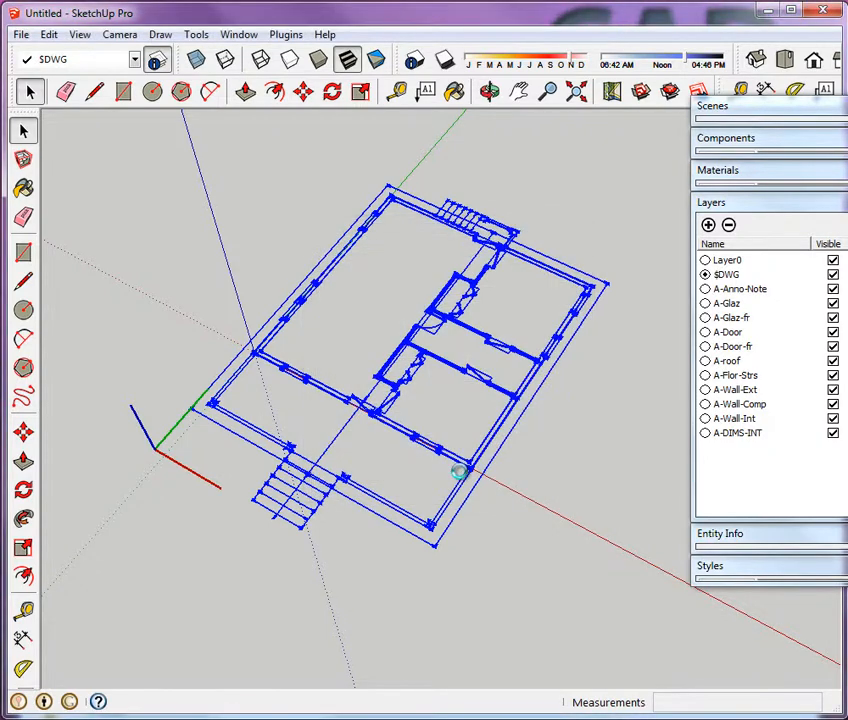
Check the layer and definition name of the floor plan component, then deselect it and return to the layer list
click(732, 207)
click(742, 238)
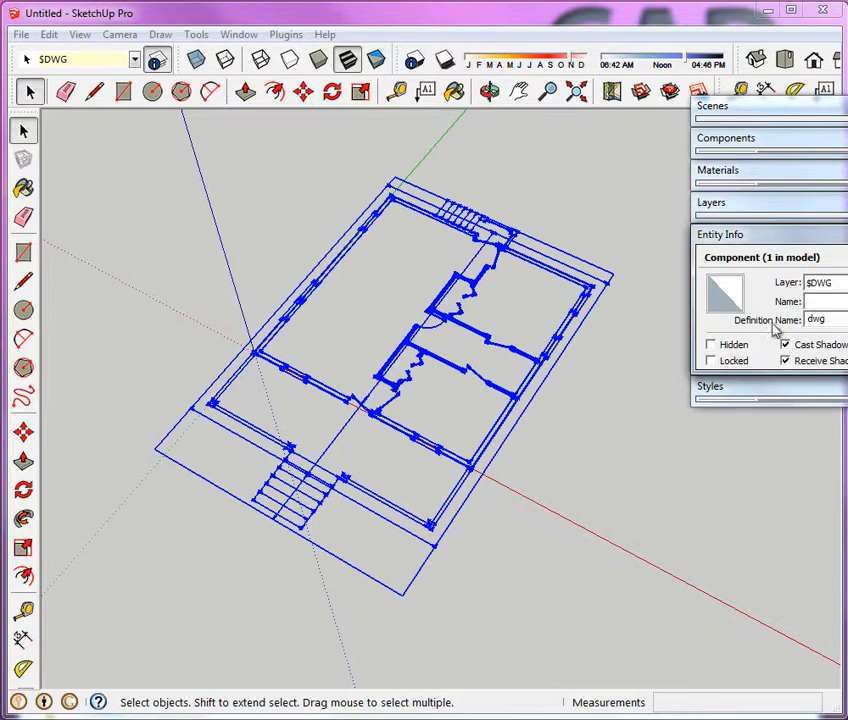
click(629, 421)
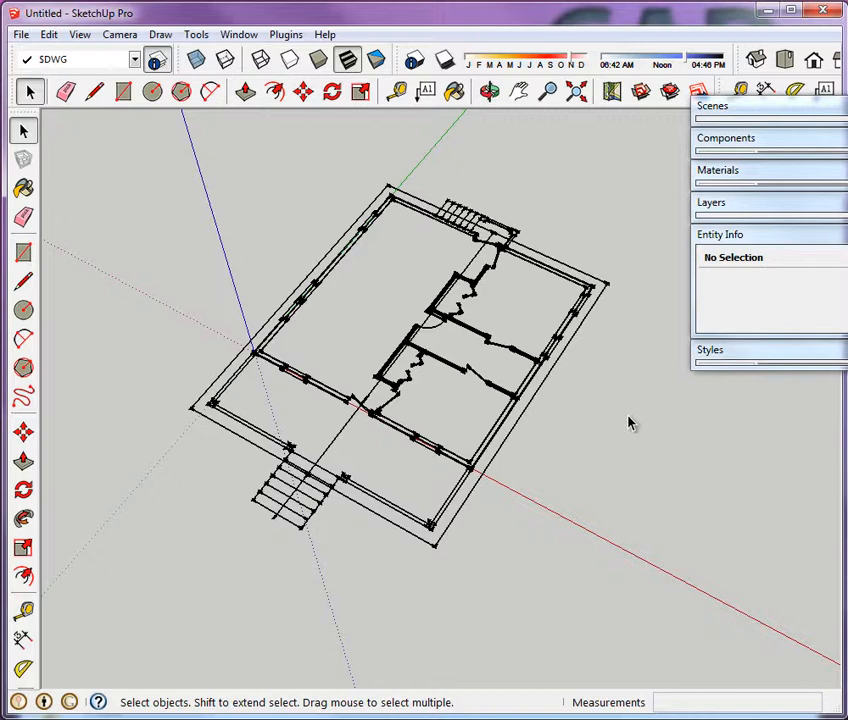
click(708, 206)
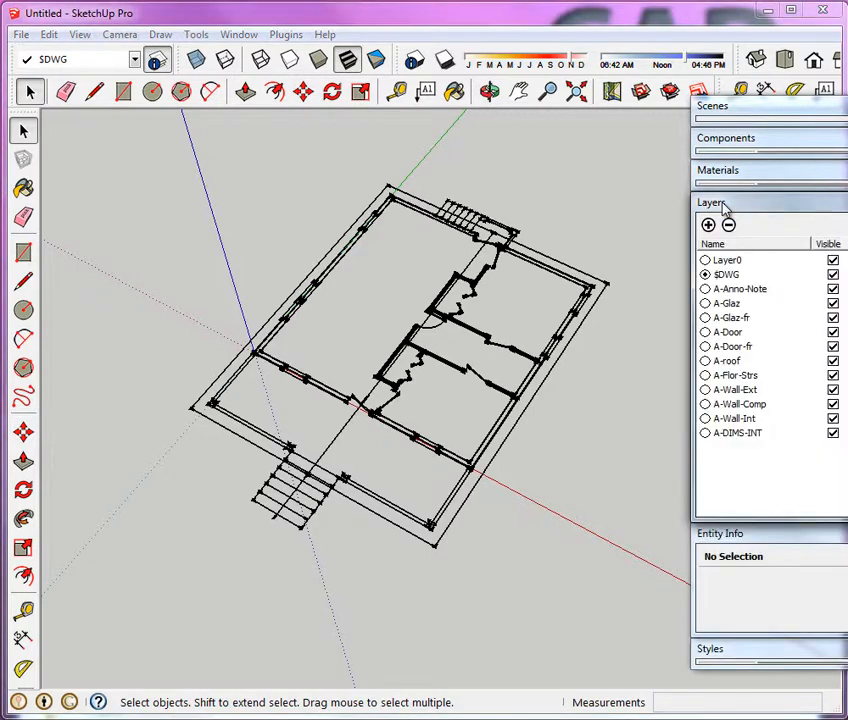
Make Layer0 the current layer, and test the $DWG layer's visibility by hiding it and showing it again
click(705, 260)
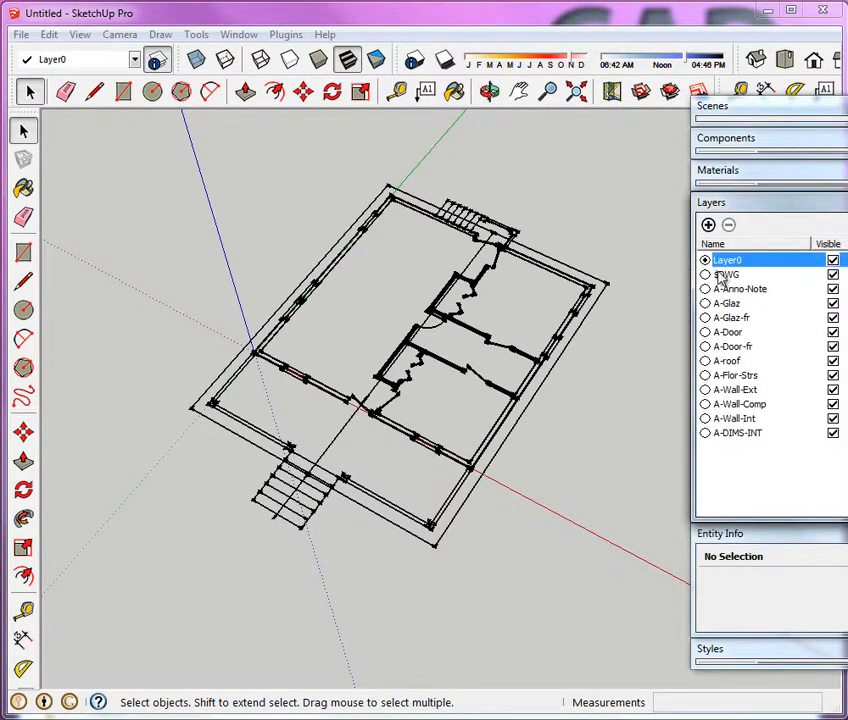
click(833, 275)
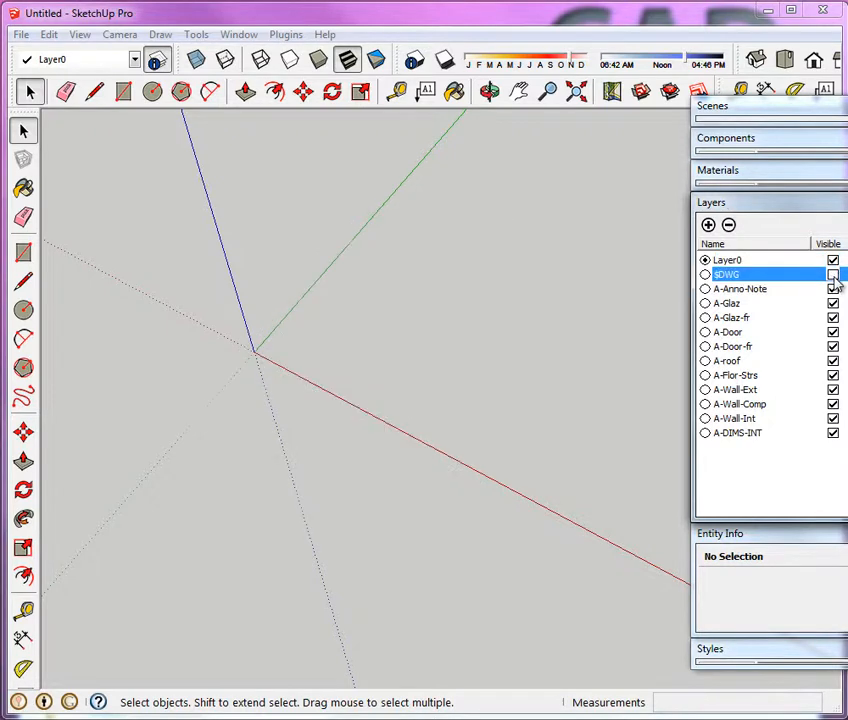
click(833, 275)
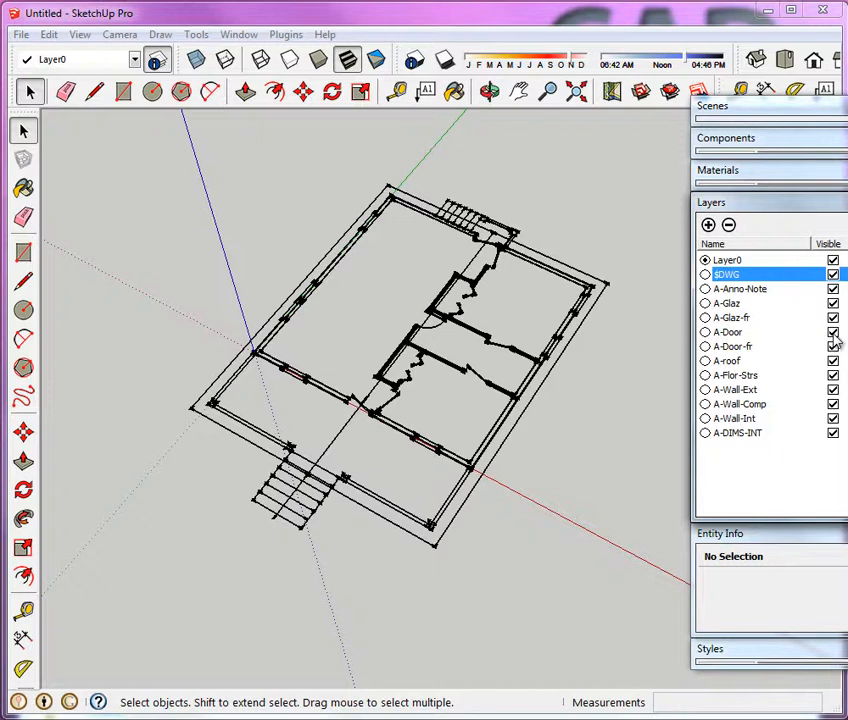
Preview the floor plan without its doors by hiding the A-Door and A-Door-fr layers, and restore both layers' visibility
click(833, 332)
click(833, 346)
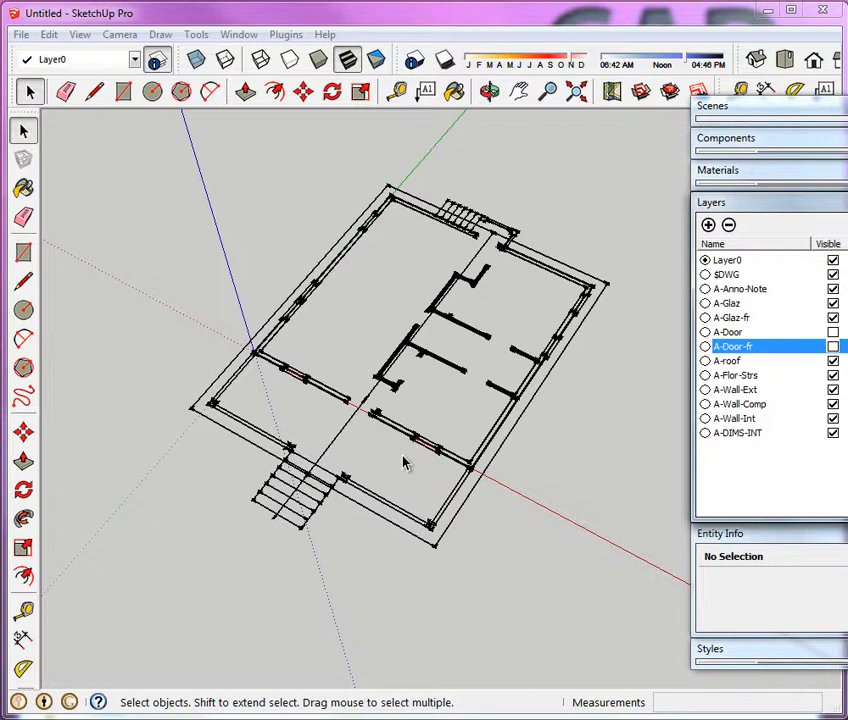
click(833, 346)
click(833, 332)
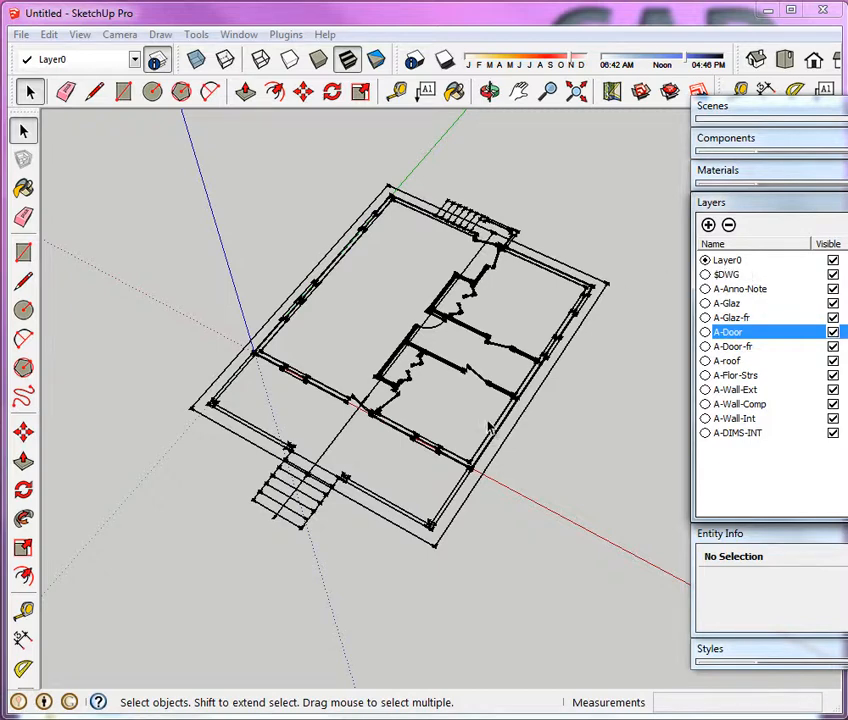
Move the dwg floor plan component 48 inches up along the blue axis
middle_drag(218, 320, 358, 433)
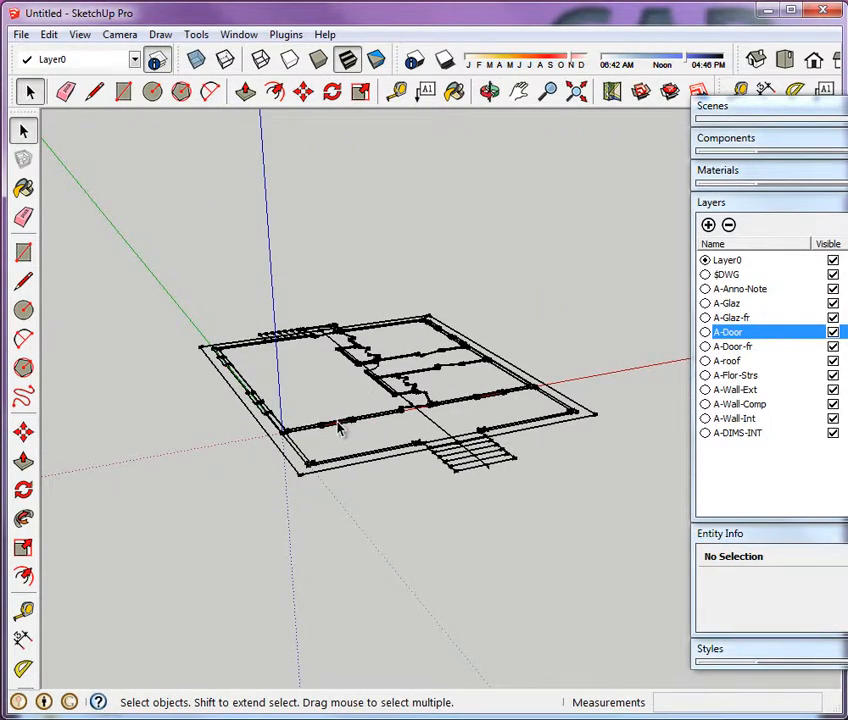
click(343, 463)
middle_drag(305, 462, 284, 468)
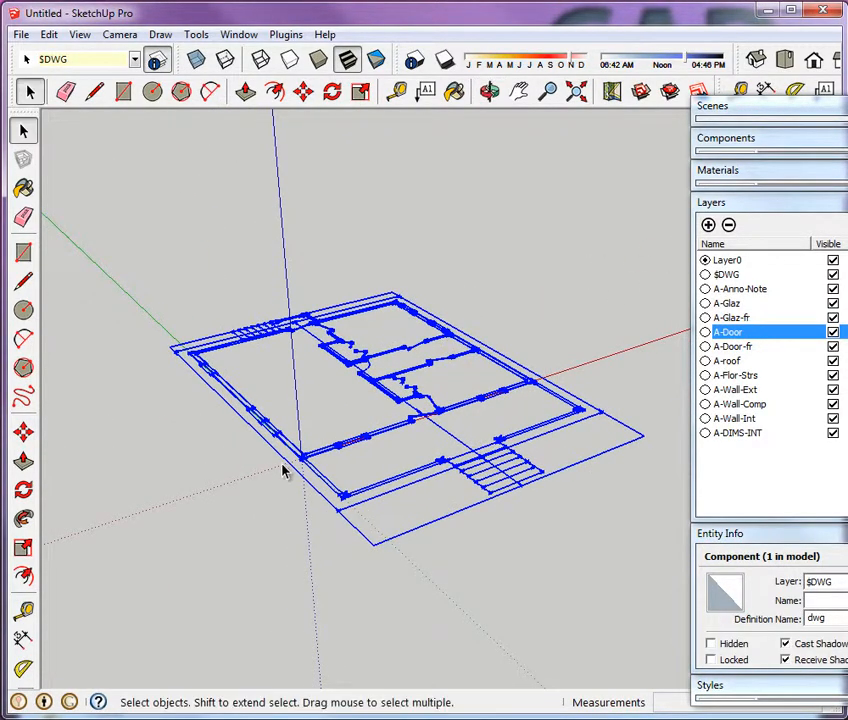
scroll(276, 470, up, 5)
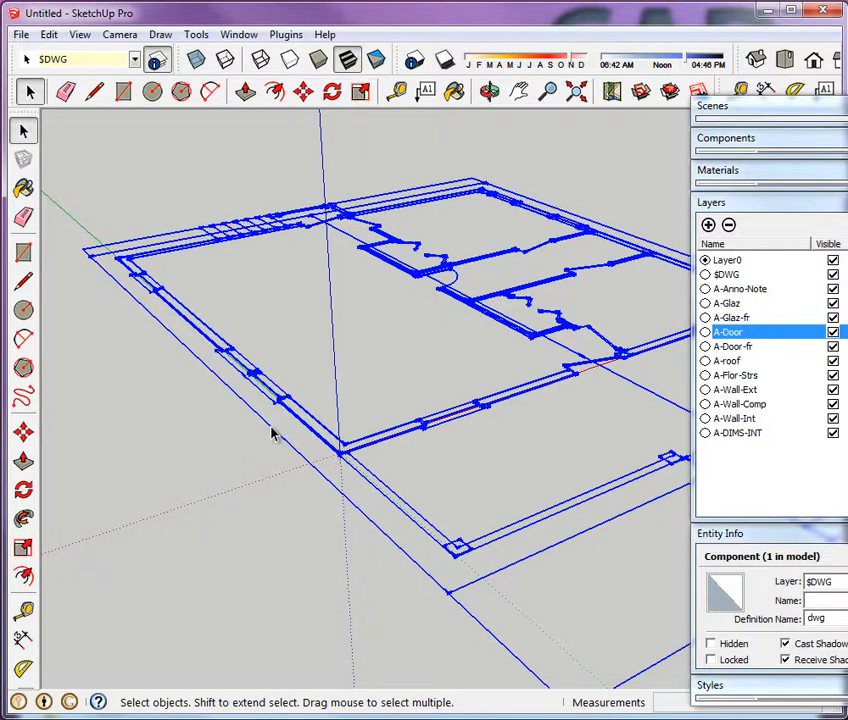
middle_drag(271, 432, 413, 492)
scroll(350, 348, down, 4)
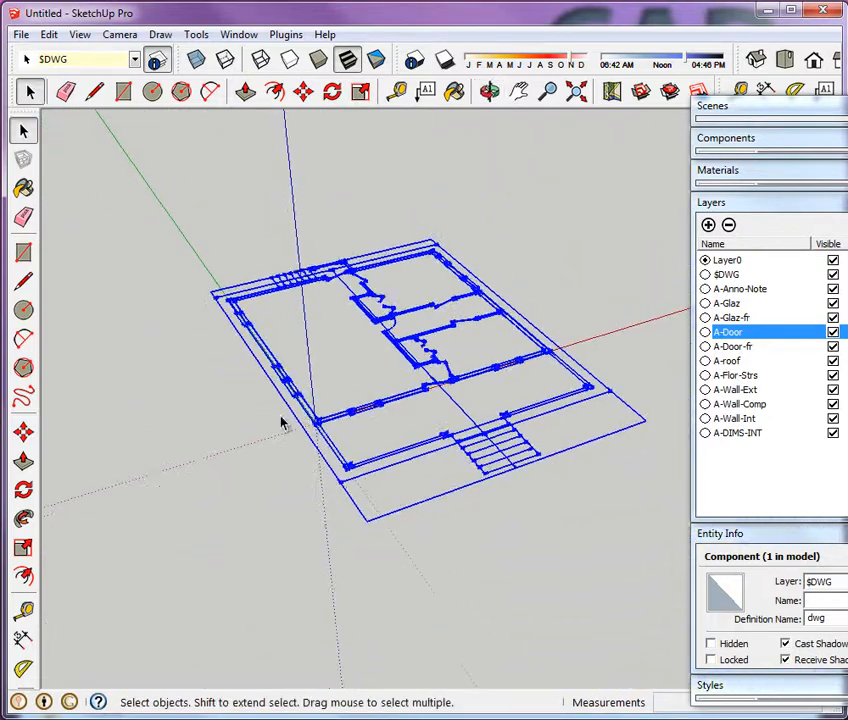
click(303, 92)
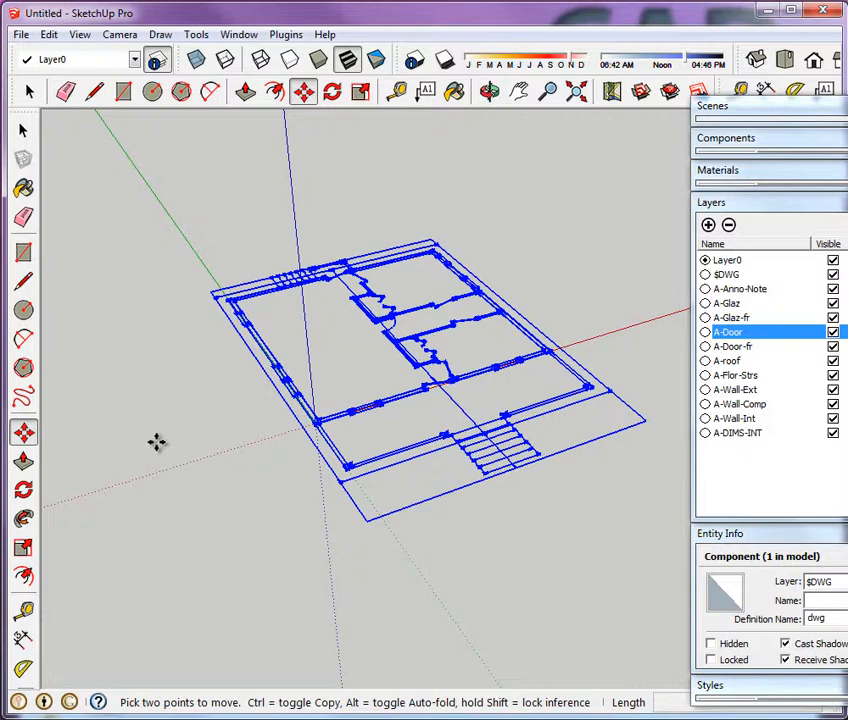
click(156, 441)
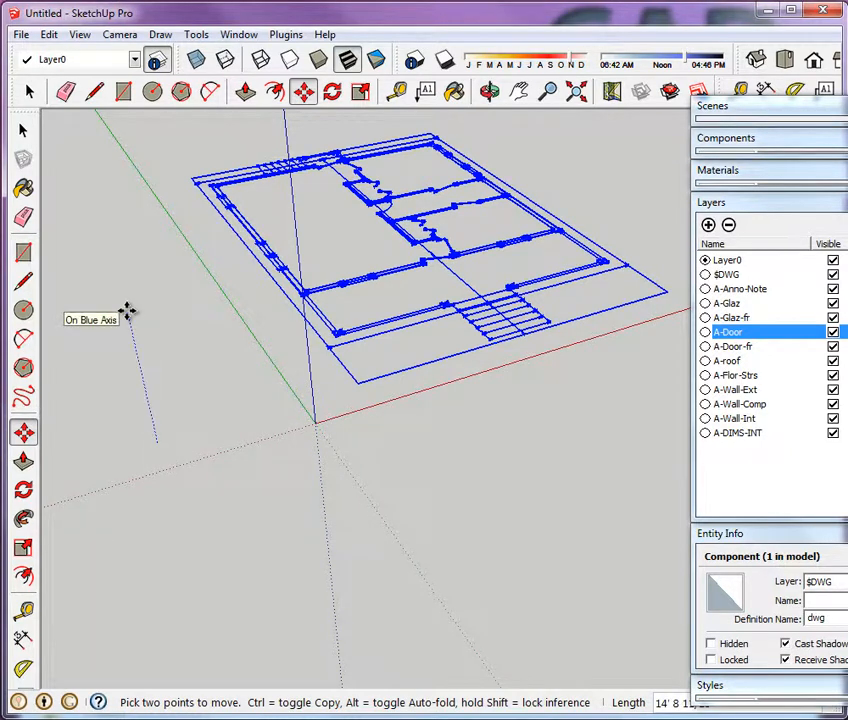
text(48)
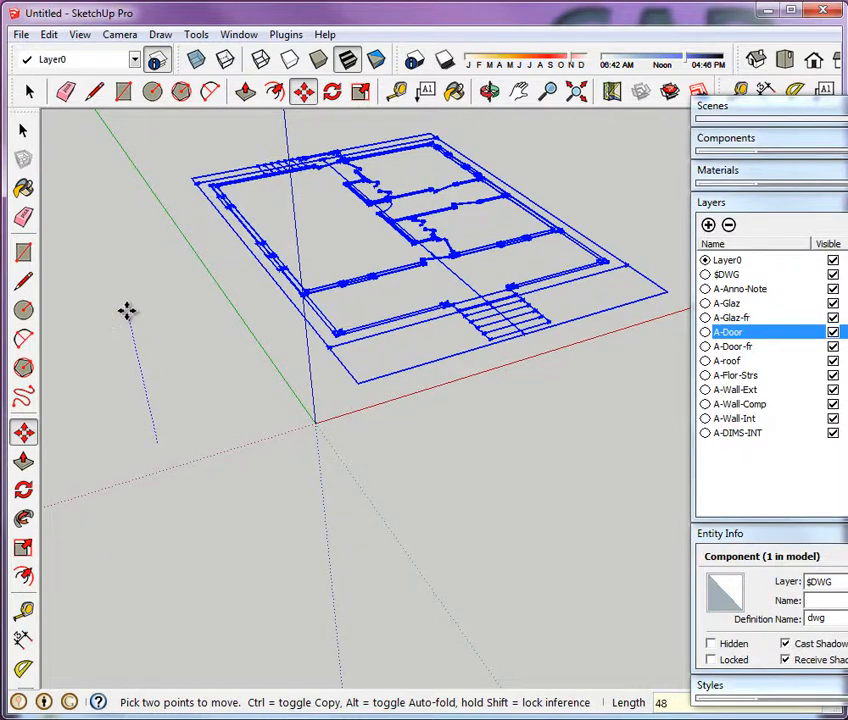
key(Return)
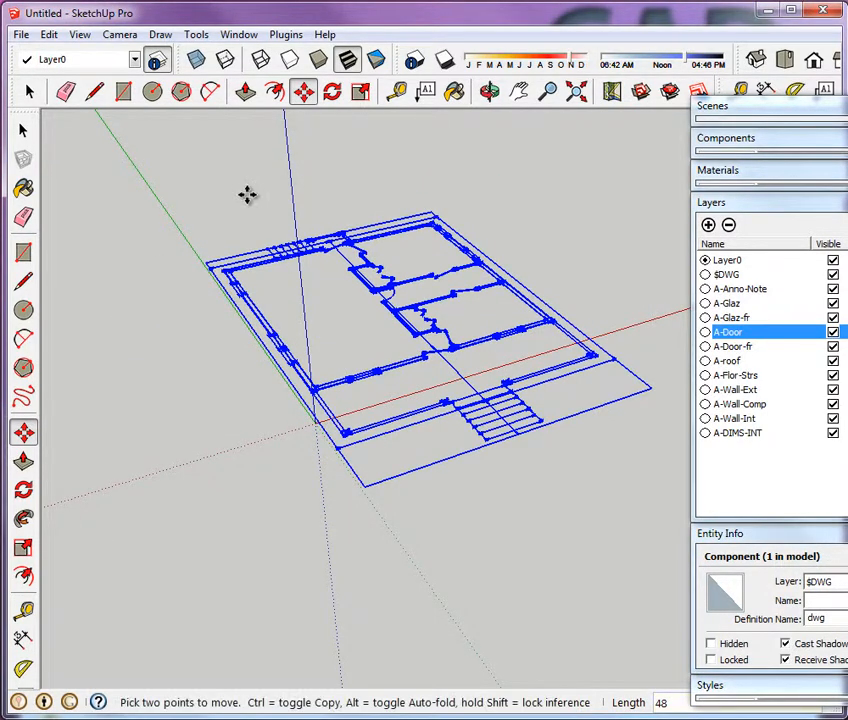
Lock the raised floor plan component so it cannot be moved or edited
key(o)
drag(218, 469, 219, 551)
scroll(212, 573, down, 3)
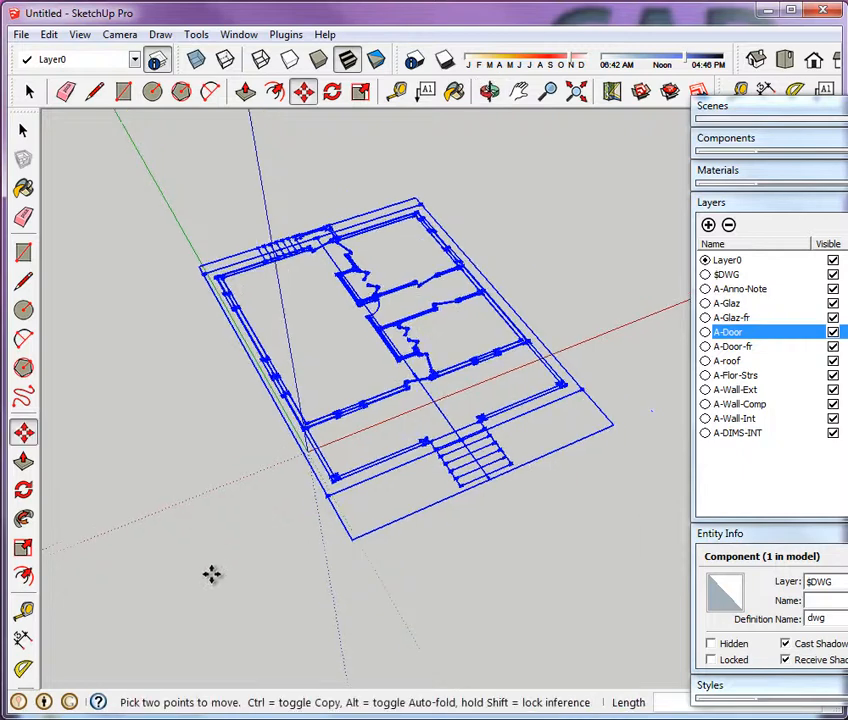
scroll(475, 310, up, 2)
scroll(179, 262, up, 1)
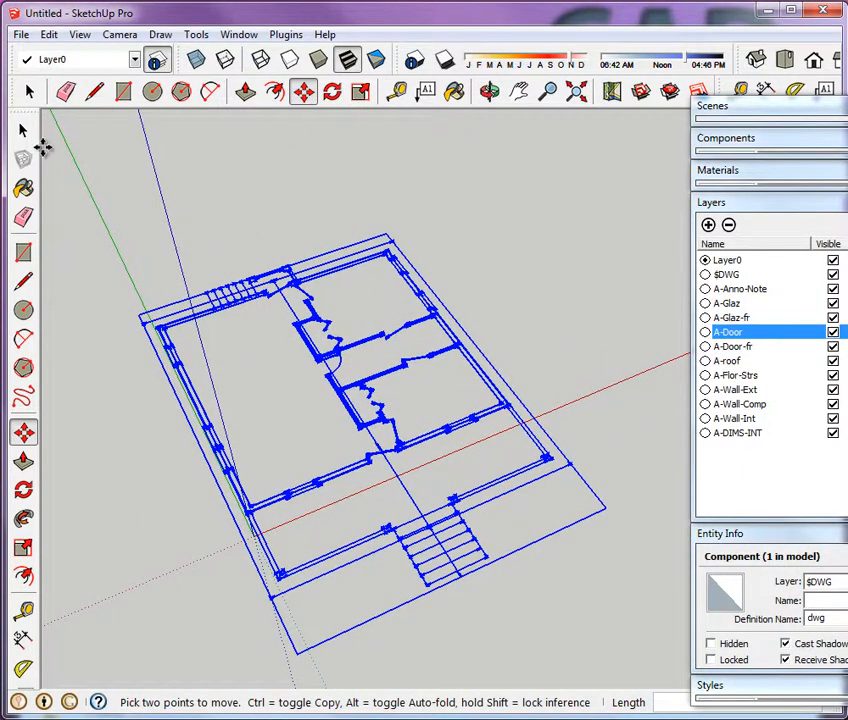
click(26, 132)
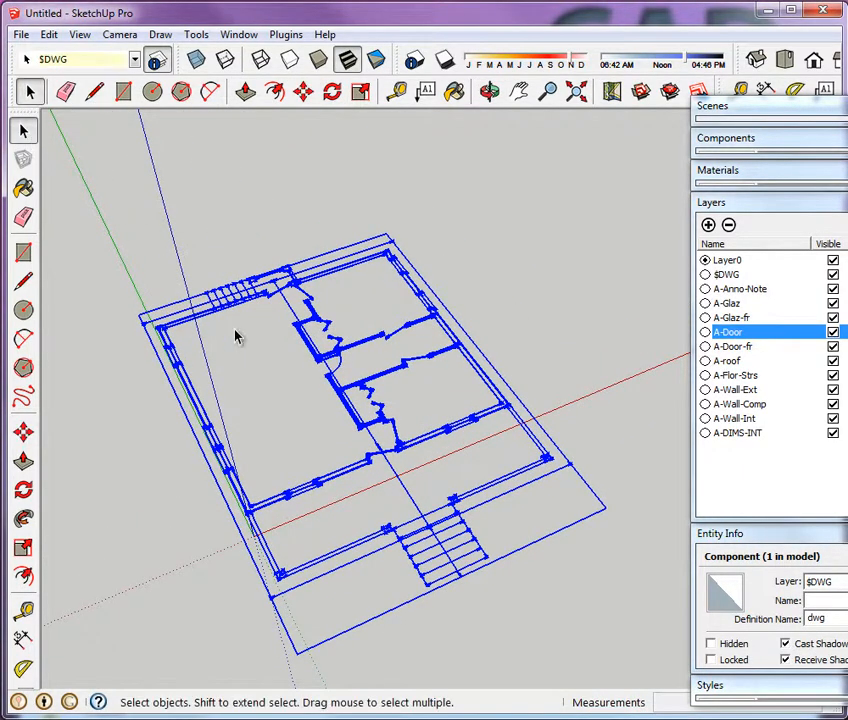
right_click(326, 365)
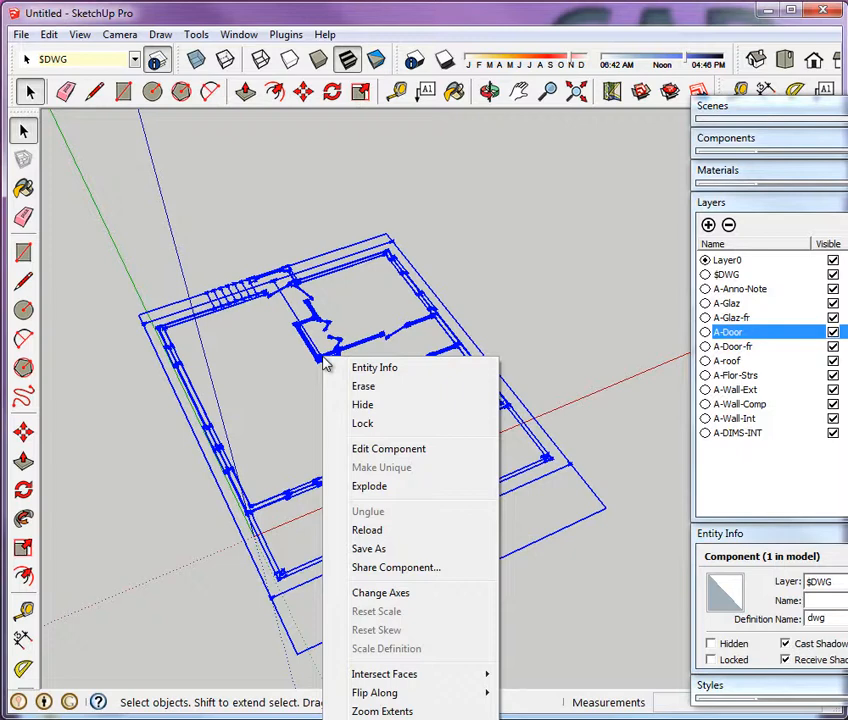
click(362, 423)
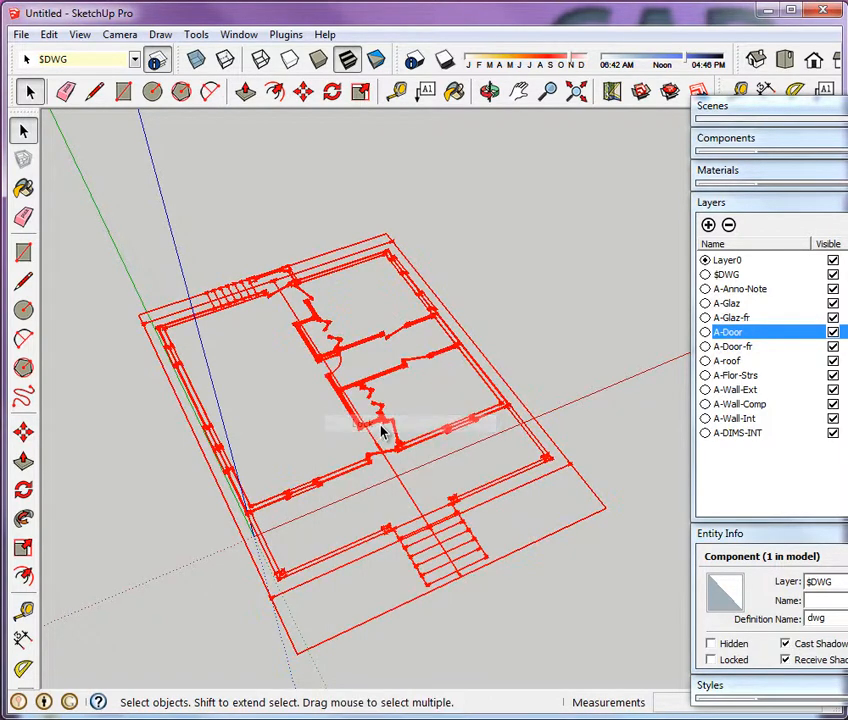
Check the locked component's layer, deselect it, and toggle the $DWG layer off and back on
click(549, 371)
click(490, 394)
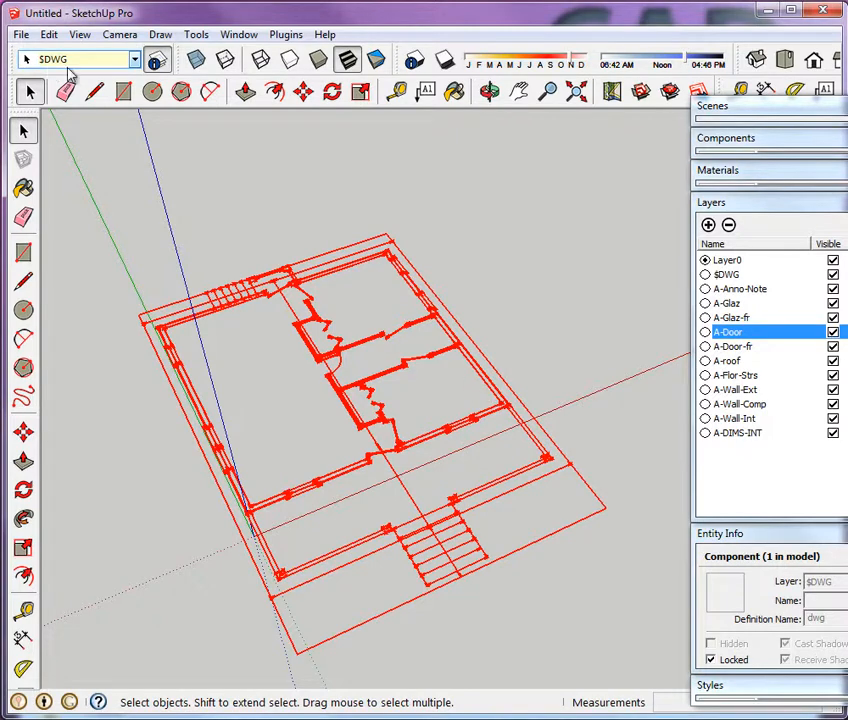
click(572, 360)
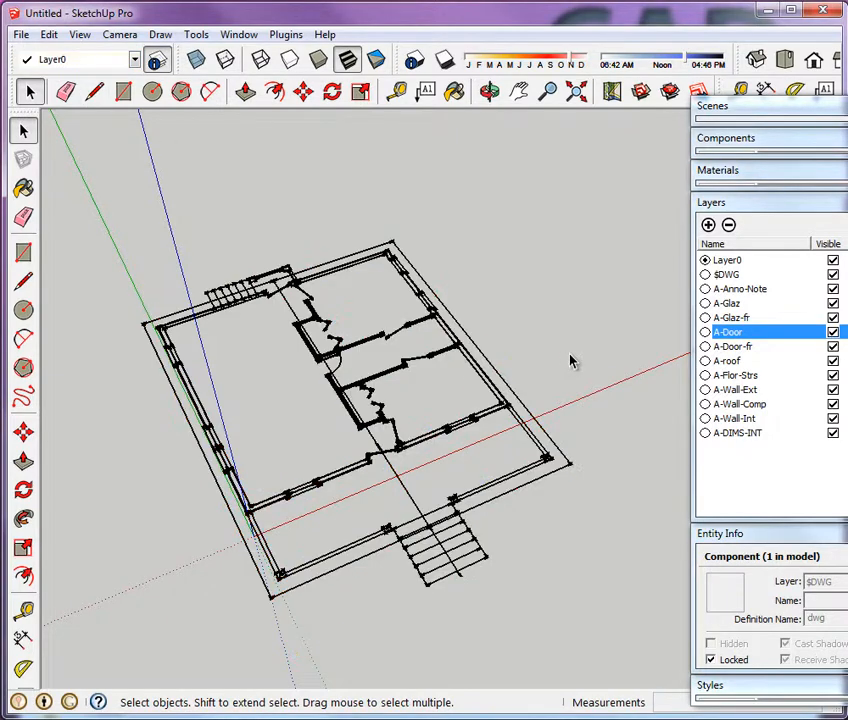
click(833, 274)
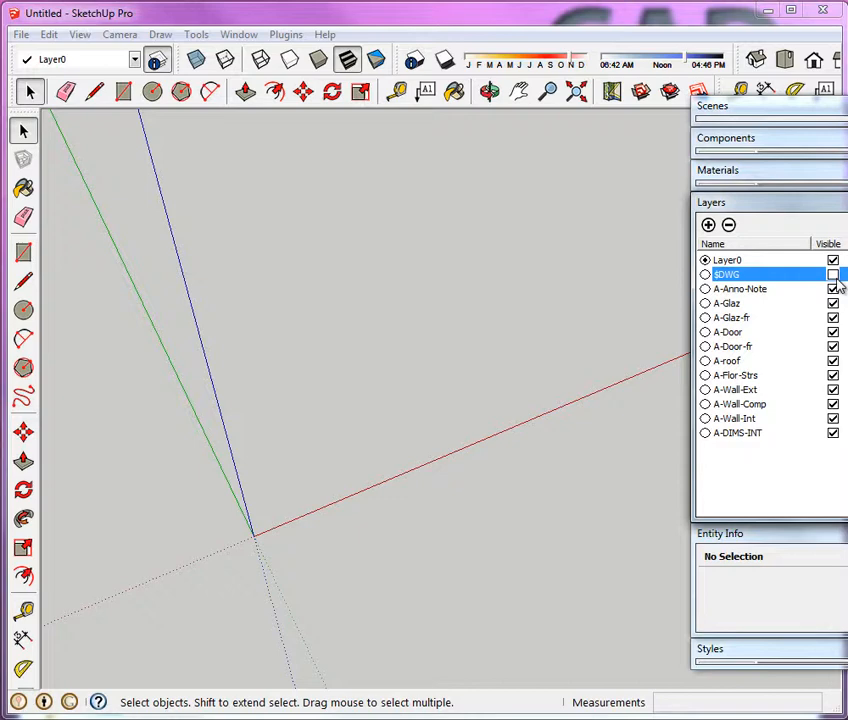
click(833, 274)
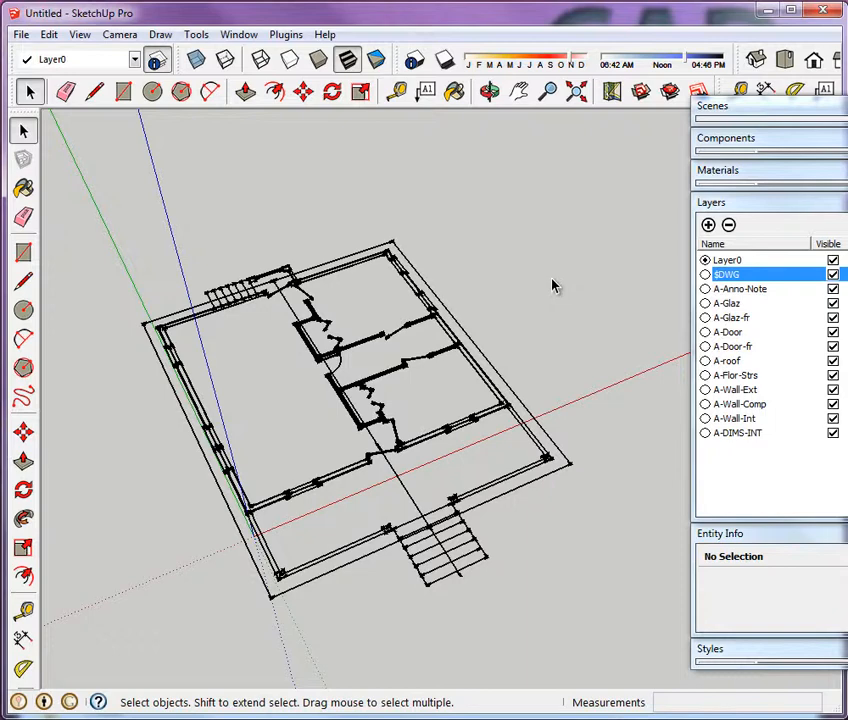
Start saving the untitled model as a SketchUp file
click(20, 34)
click(66, 104)
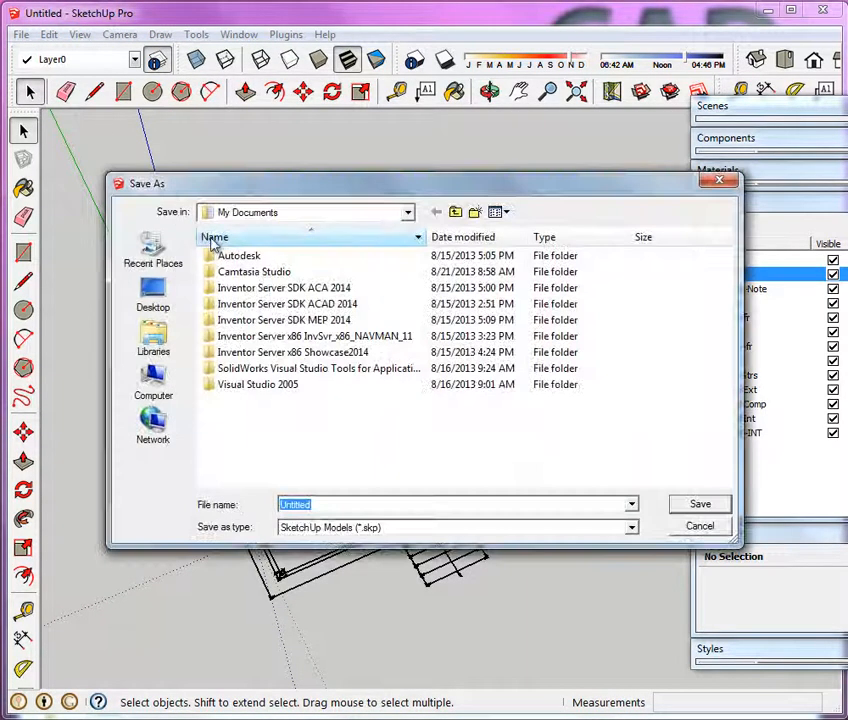